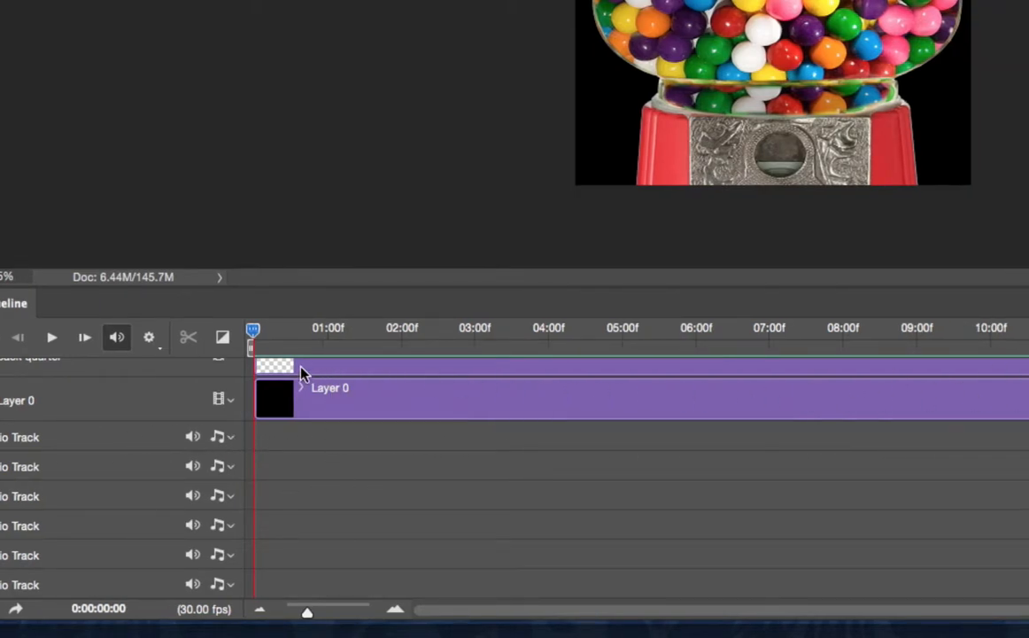
# - Add background_arcade-theme-4.wav from the audio_files folder to the first audio track, starting at time zero
pyautogui.moveTo(307, 612); pyautogui.dragTo(286, 616)
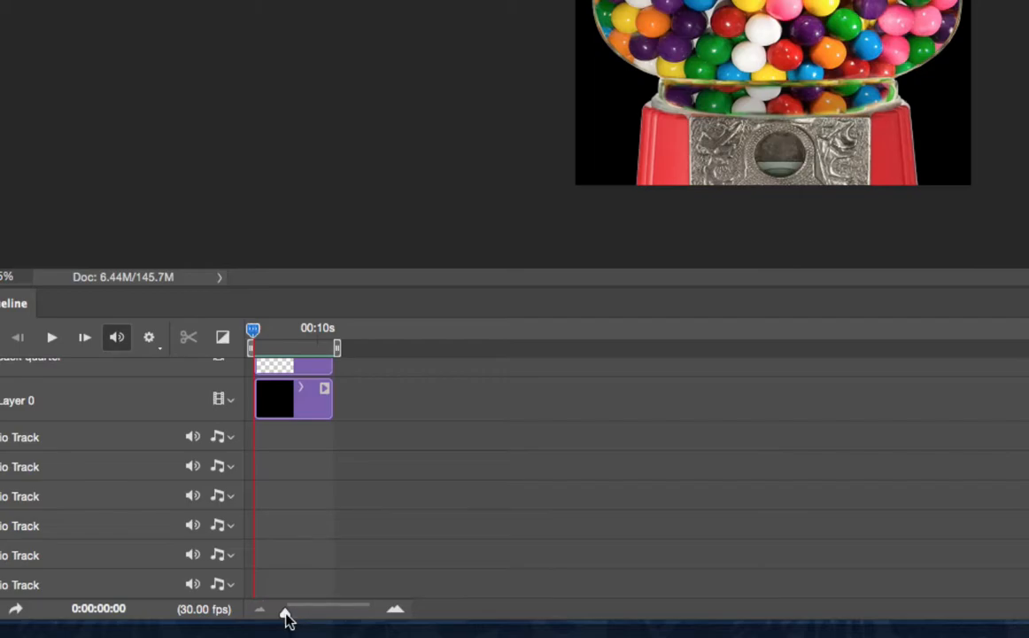
pyautogui.moveTo(285, 611); pyautogui.dragTo(308, 611)
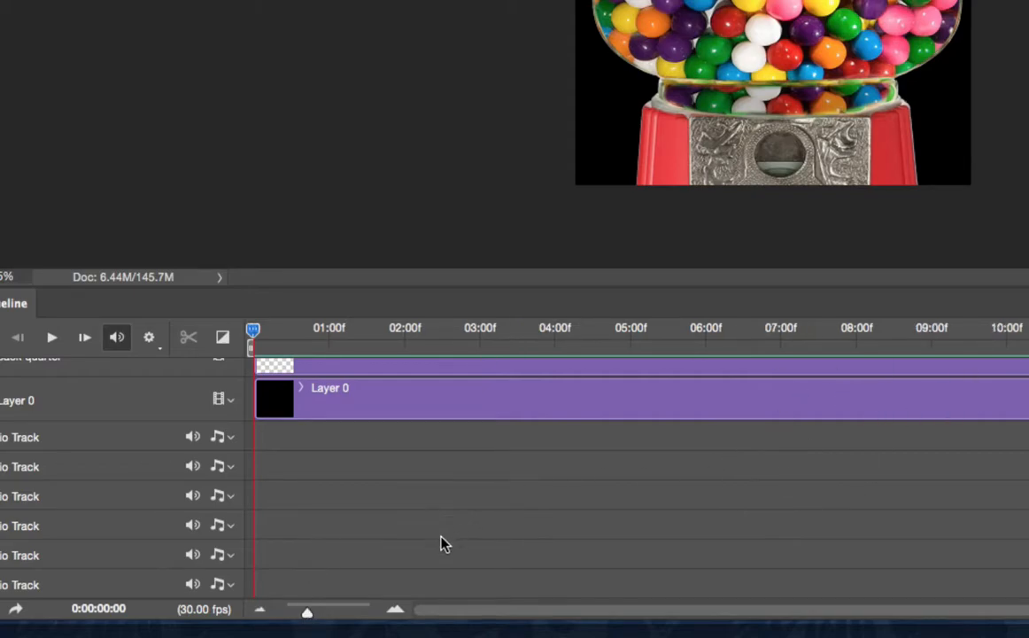
pyautogui.moveTo(252, 331)
pyautogui.mouseDown()
pyautogui.moveTo(771, 404)
pyautogui.moveTo(681, 397)
pyautogui.moveTo(593, 381)
pyautogui.moveTo(937, 411)
pyautogui.moveTo(427, 371)
pyautogui.moveTo(236, 340)
pyautogui.moveTo(412, 351)
pyautogui.moveTo(252, 345)
pyautogui.mouseUp()
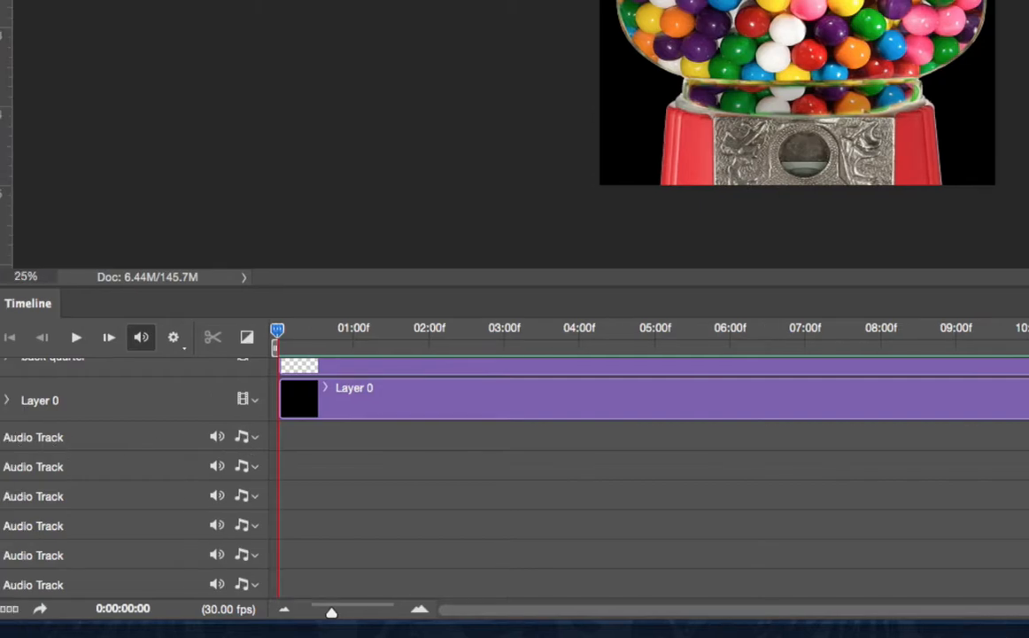
pyautogui.click(246, 440)
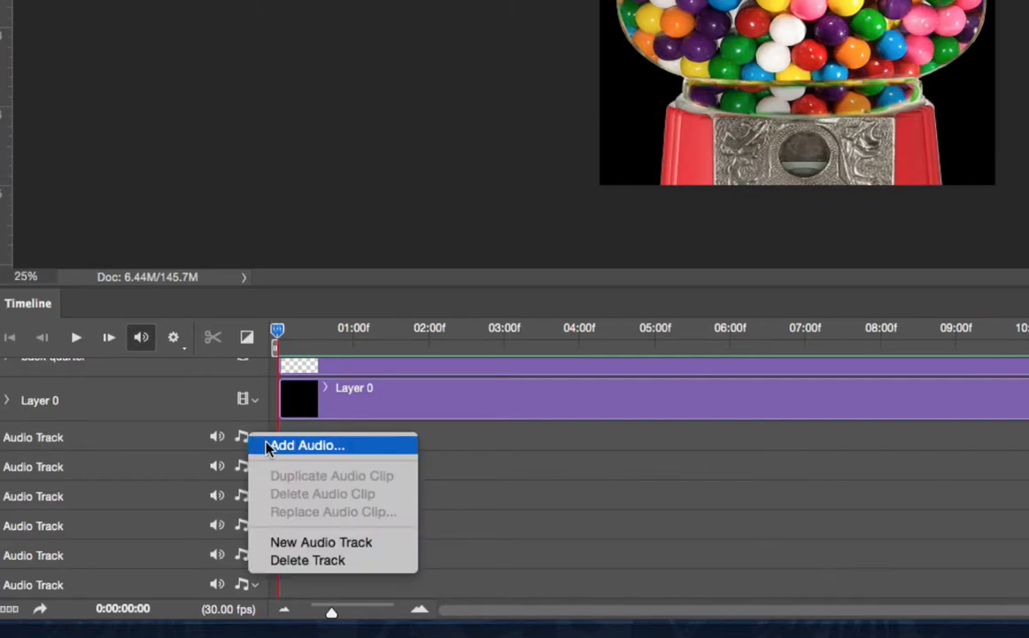
pyautogui.click(275, 445)
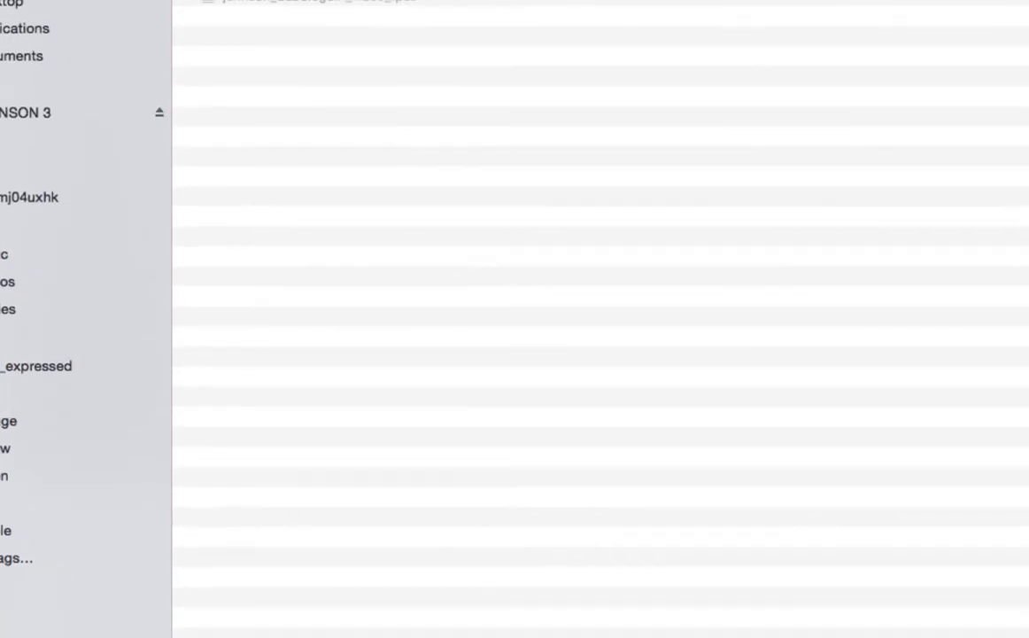
pyautogui.click(183, 113)
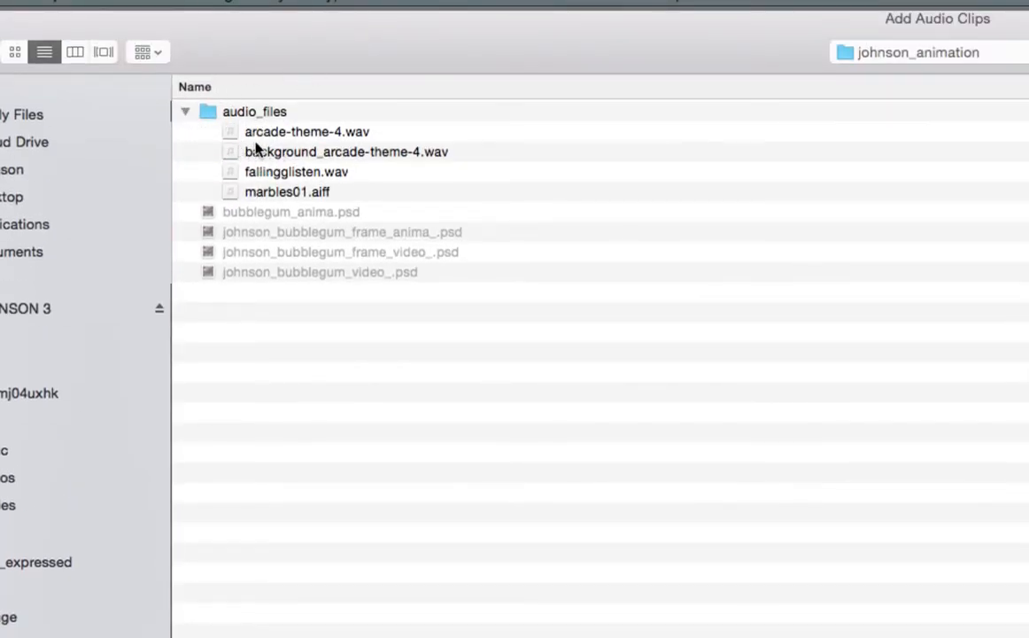
pyautogui.doubleClick(233, 152)
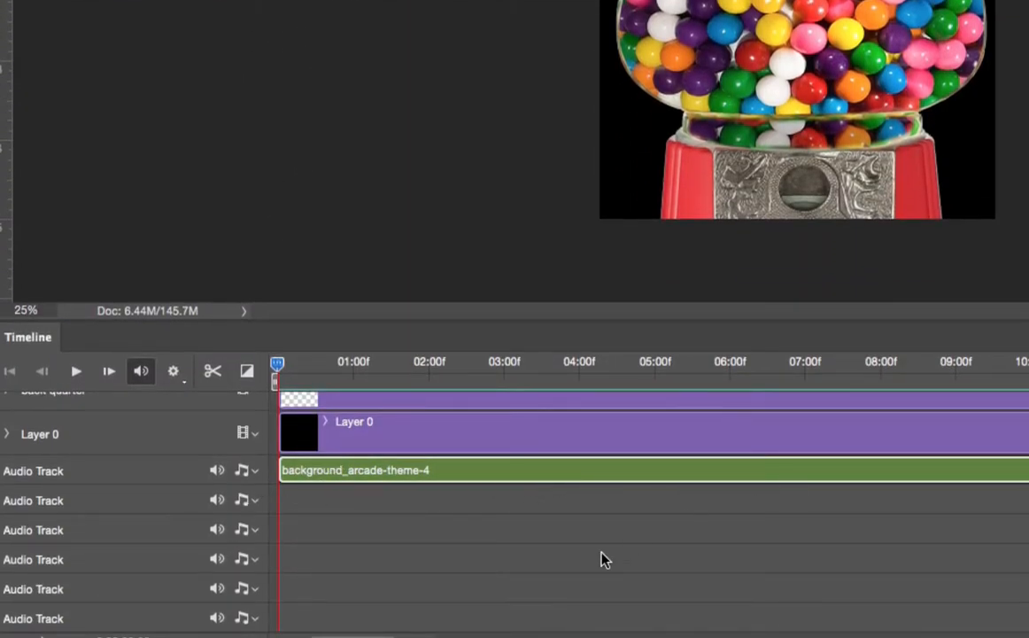
# - Examine how far the background music clip extends past the end of the video layers in the timeline
pyautogui.hscroll(10, 381, 577)
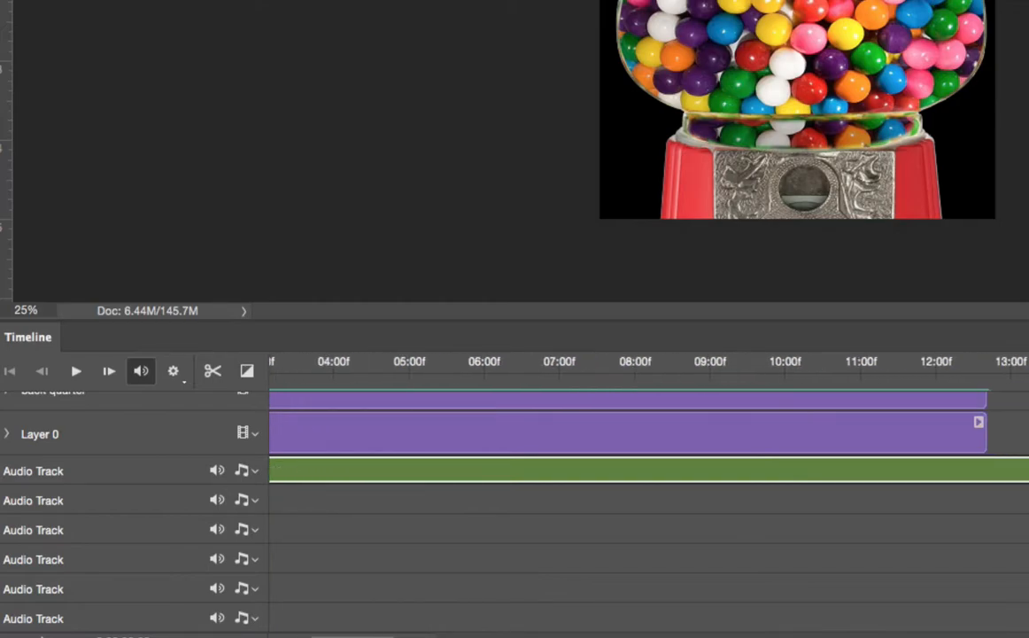
pyautogui.hscroll(20, 647, 487)
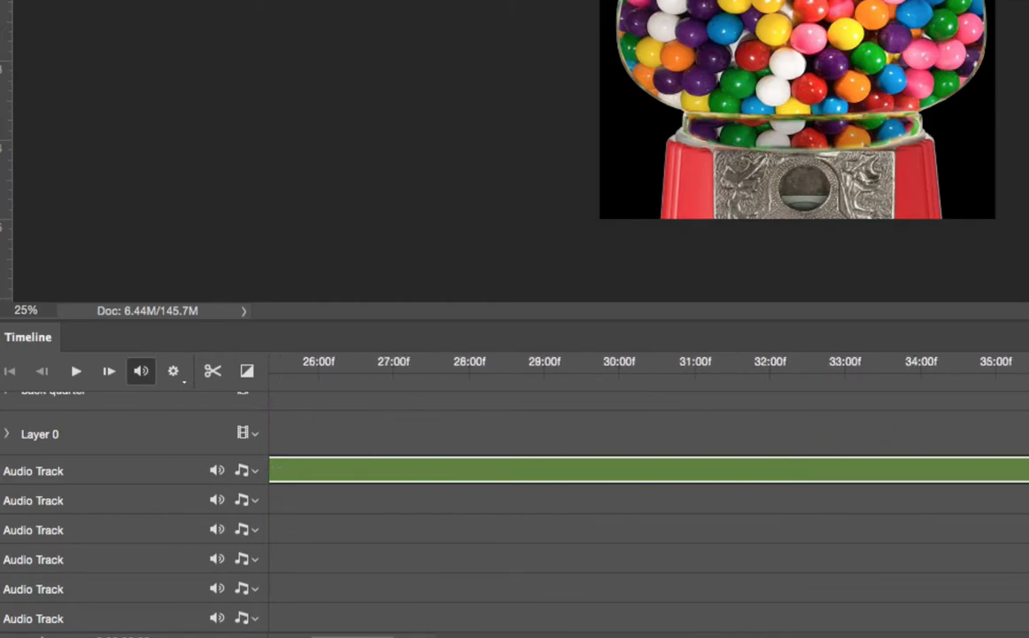
pyautogui.hscroll(8, 646, 487)
pyautogui.hscroll(-3, 647, 487)
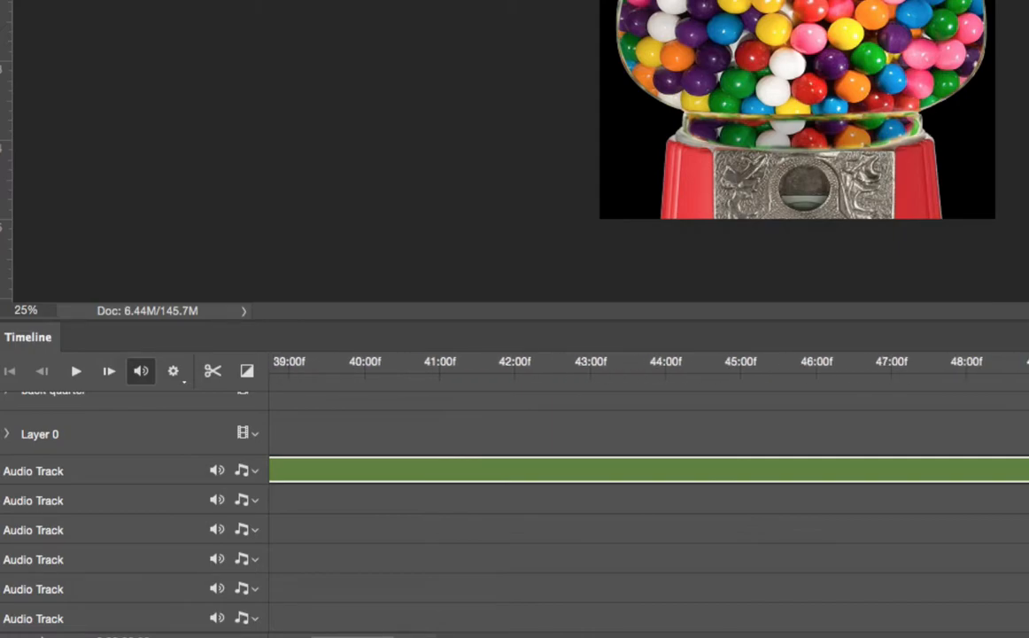
pyautogui.hscroll(-20, 647, 487)
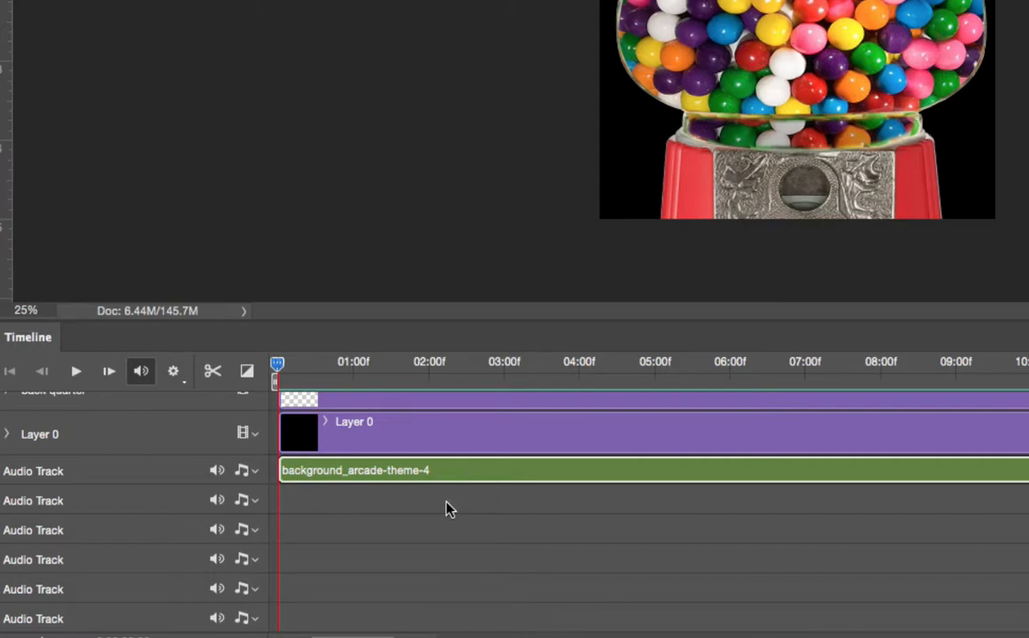
# - Preview the opening seconds of the animation with the background music and return the playhead to the start
pyautogui.press('space')
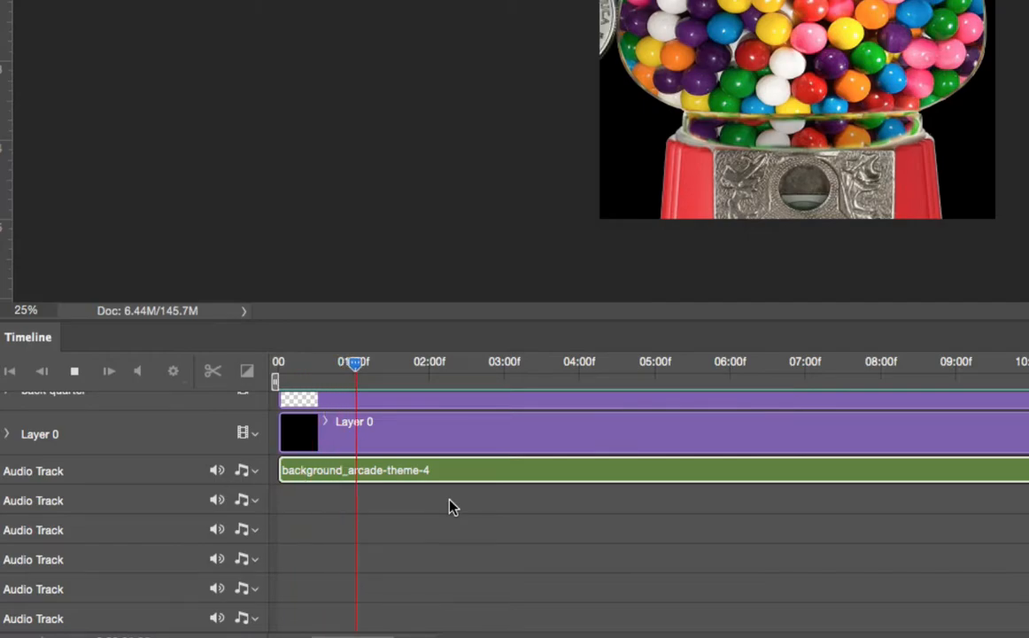
pyautogui.press('space')
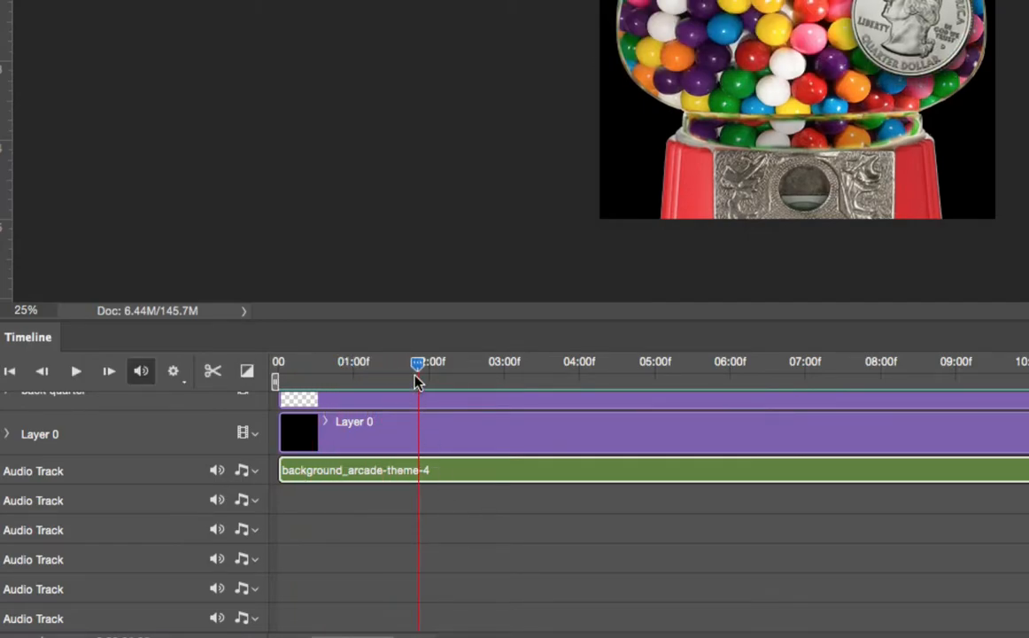
pyautogui.press('space')
pyautogui.press('space')
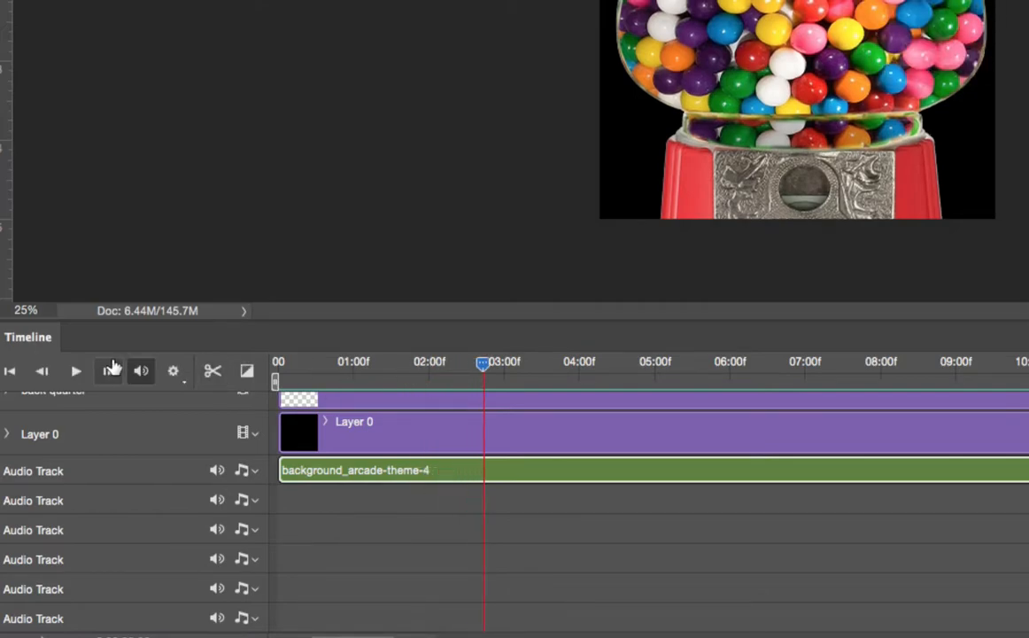
pyautogui.click(73, 370)
pyautogui.click(75, 374)
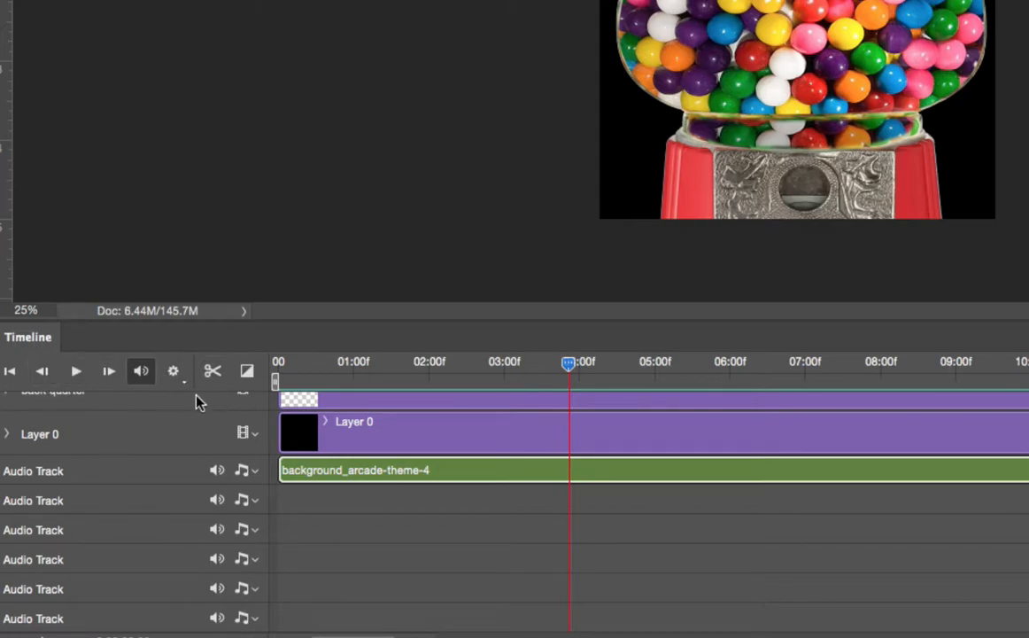
pyautogui.click(41, 373)
pyautogui.click(39, 372)
pyautogui.click(11, 373)
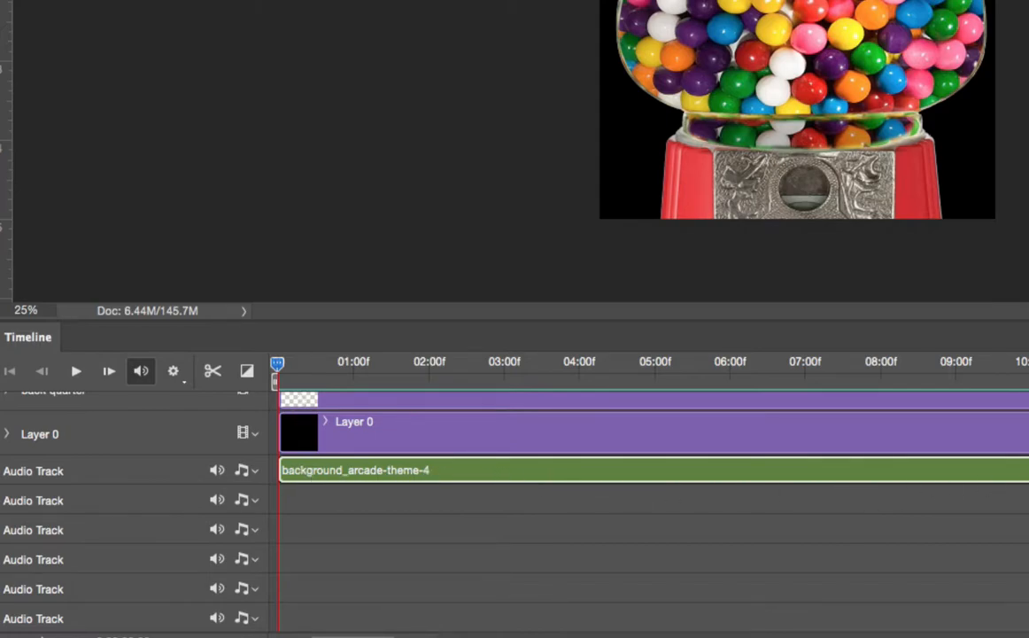
# - Split the background music clip at the end of the video layers and delete the excess part
pyautogui.moveTo(277, 370); pyautogui.dragTo(503, 379)
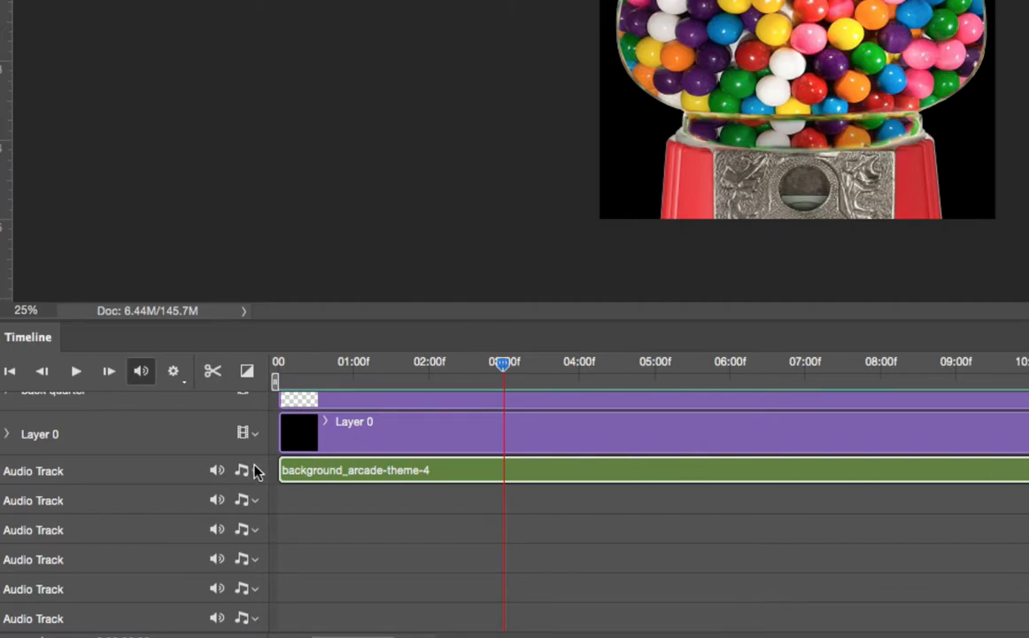
pyautogui.moveTo(502, 370); pyautogui.dragTo(1027, 372)
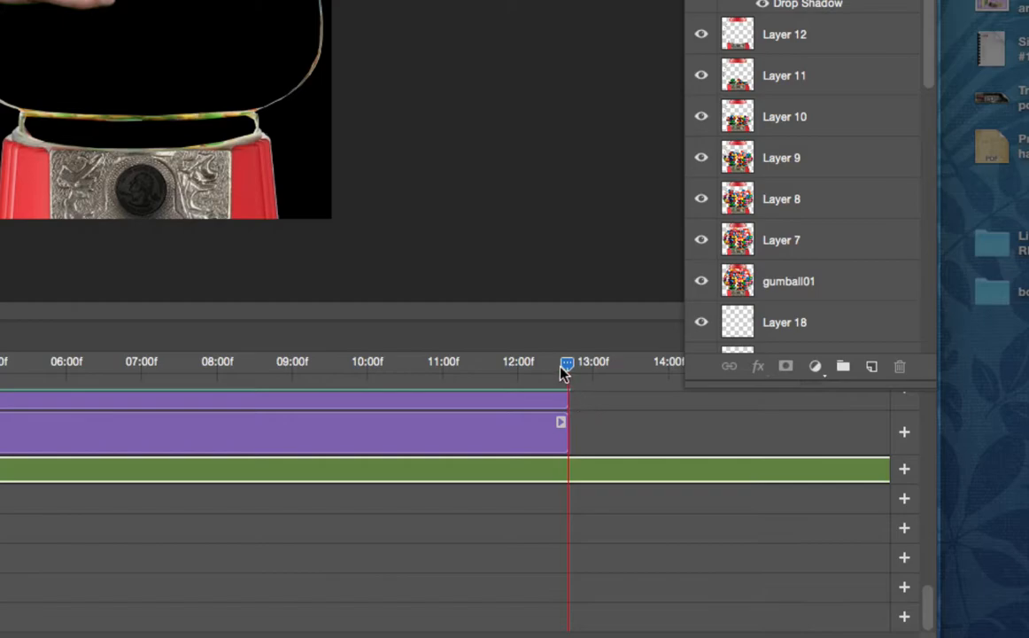
pyautogui.moveTo(568, 365)
pyautogui.mouseDown()
pyautogui.moveTo(545, 371)
pyautogui.moveTo(567, 370)
pyautogui.mouseUp()
pyautogui.rightClick(568, 370)
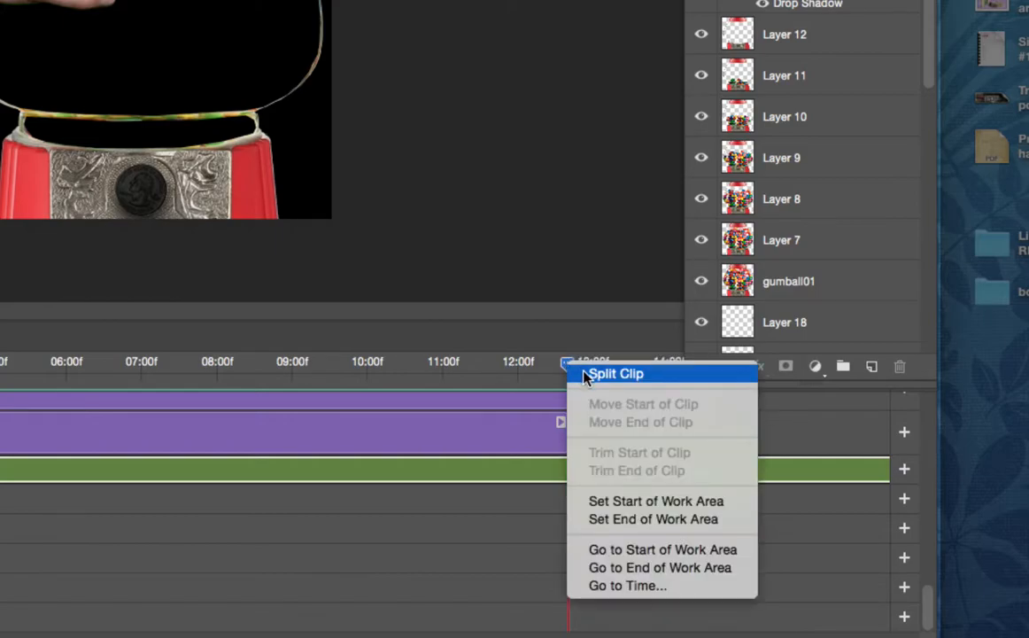
pyautogui.click(585, 375)
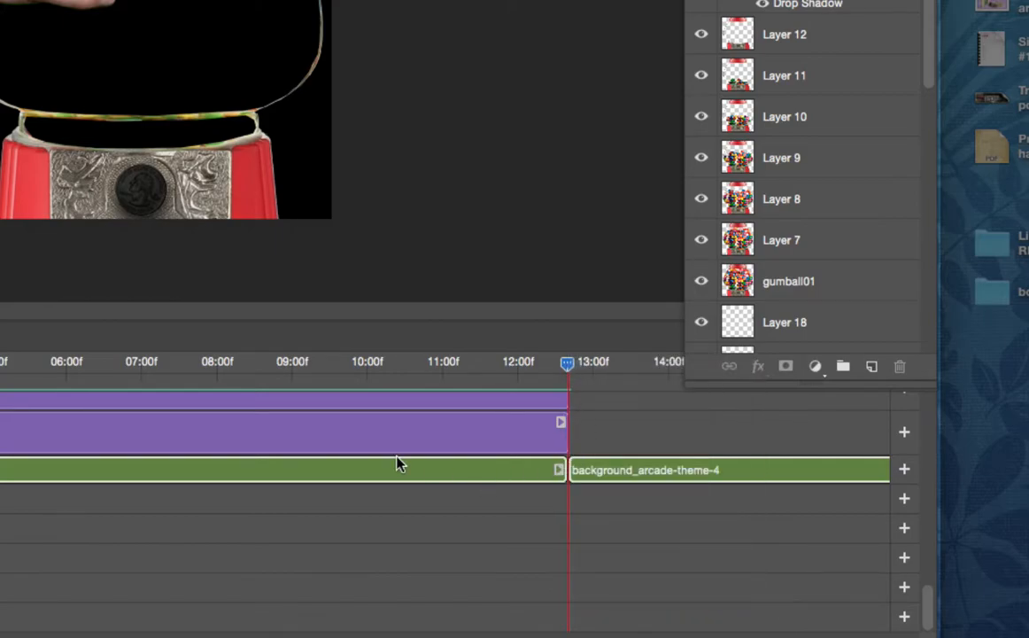
pyautogui.click(641, 472)
pyautogui.press('Delete')
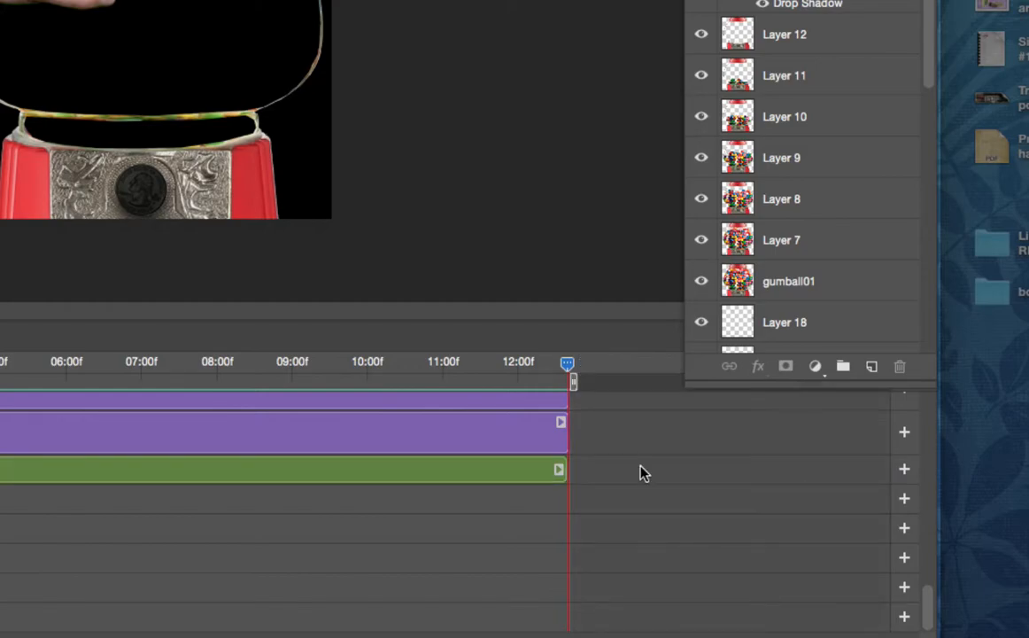
# - Play the whole animation from the start with the trimmed background music, then rewind to the beginning
pyautogui.moveTo(565, 363); pyautogui.dragTo(119, 364)
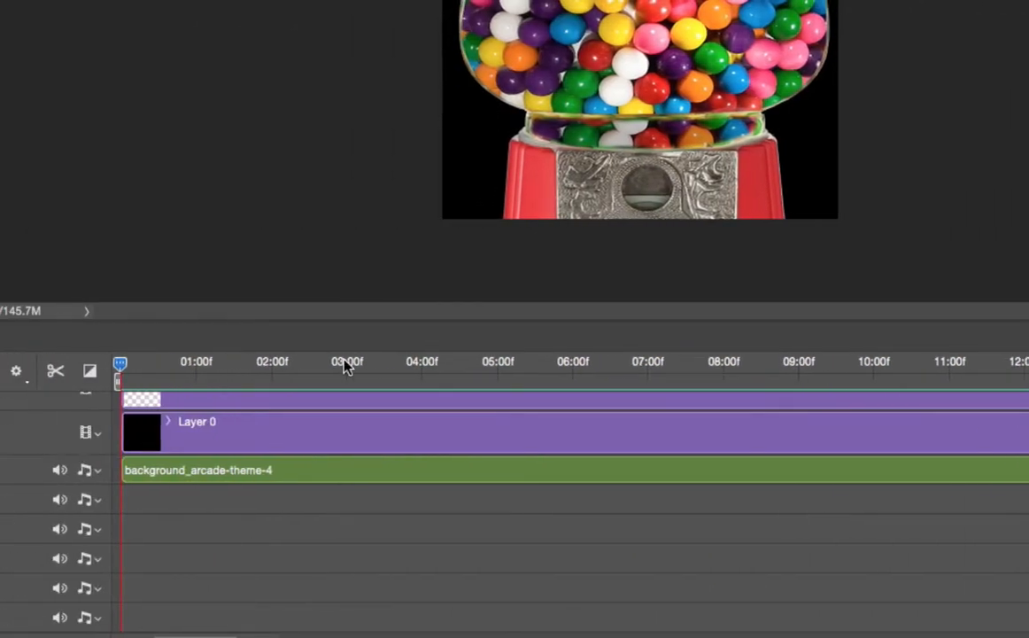
pyautogui.press('space')
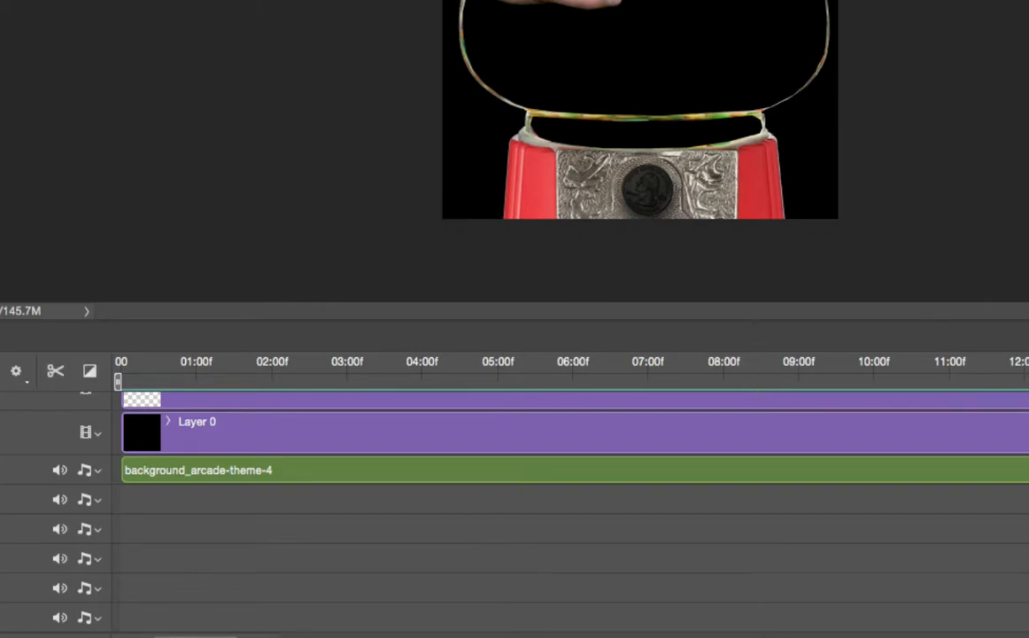
pyautogui.moveTo(774, 363); pyautogui.dragTo(100, 396)
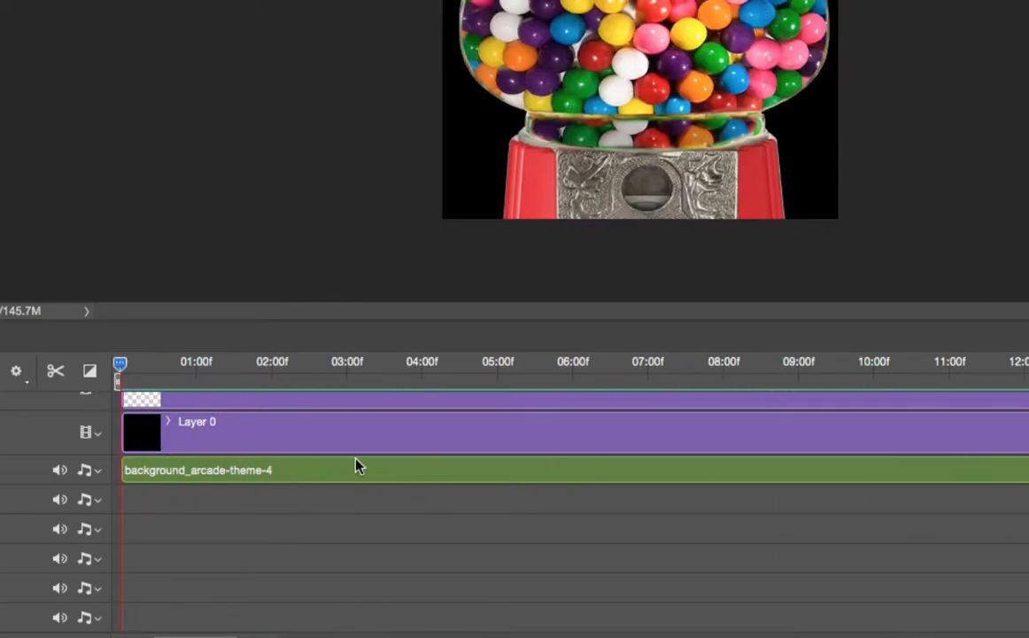
# - Set the background music clip's volume to 50% and play back the opening to hear it
pyautogui.click(398, 470)
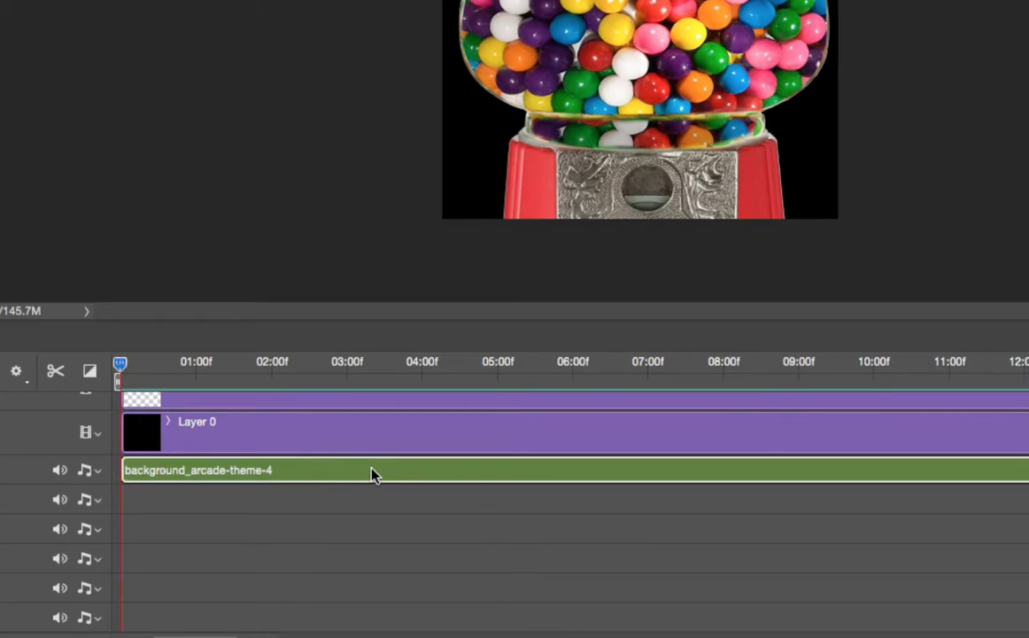
pyautogui.rightClick(371, 475)
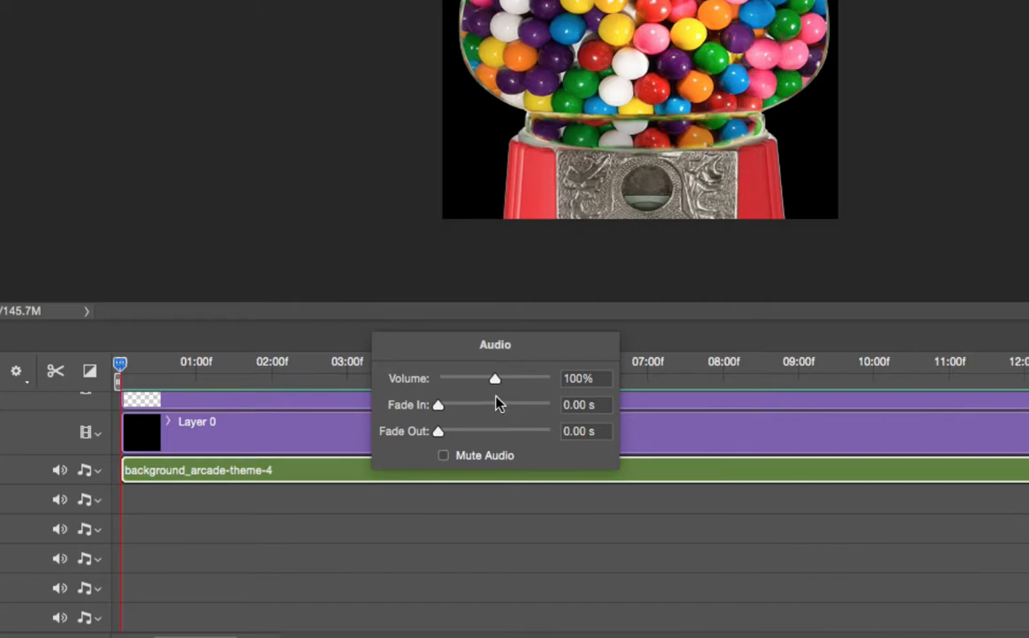
pyautogui.moveTo(495, 378); pyautogui.dragTo(468, 382)
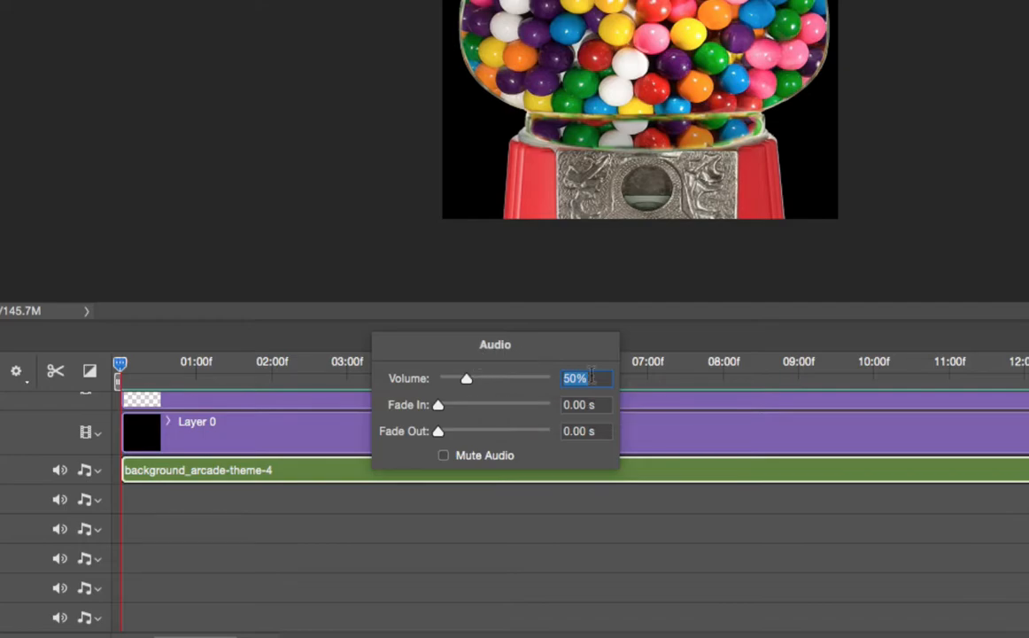
pyautogui.click(653, 474)
pyautogui.press('space')
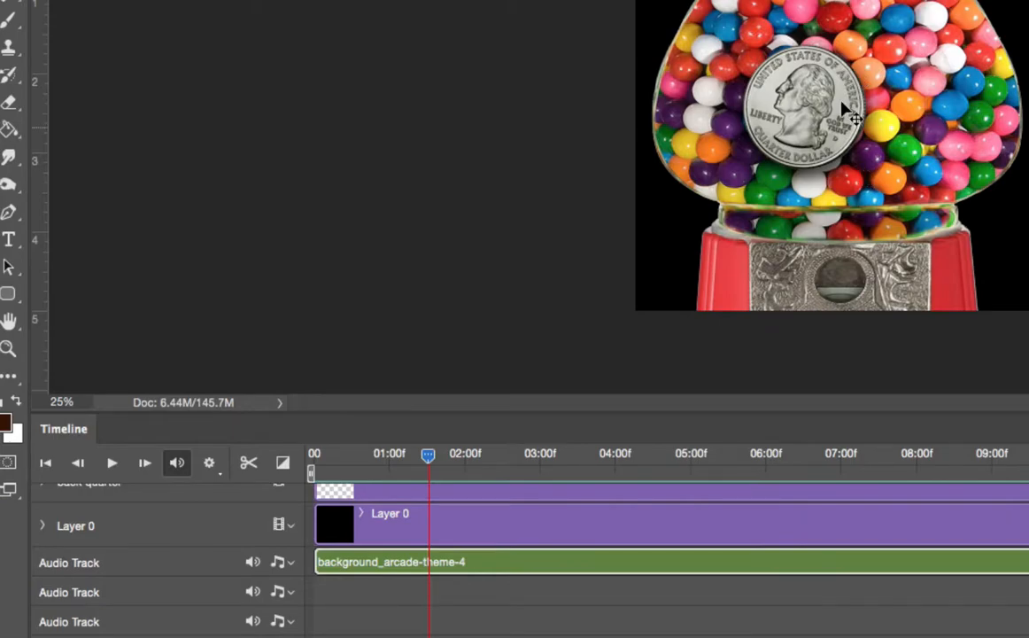
# - Add fallingglisten.wav from the audio_files folder to the second audio track
pyautogui.click(397, 601)
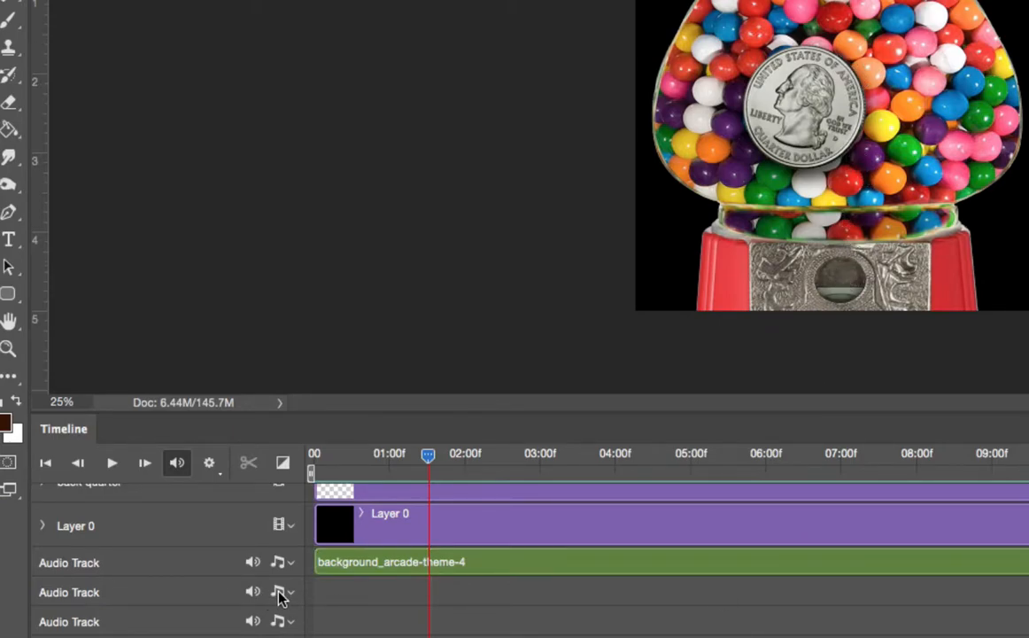
pyautogui.click(278, 593)
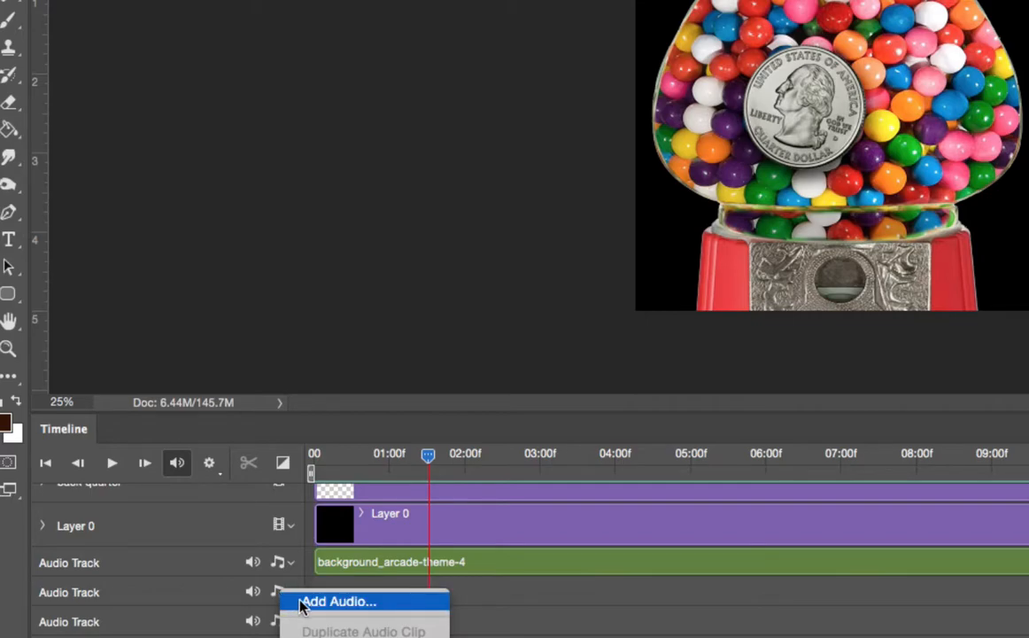
pyautogui.click(337, 601)
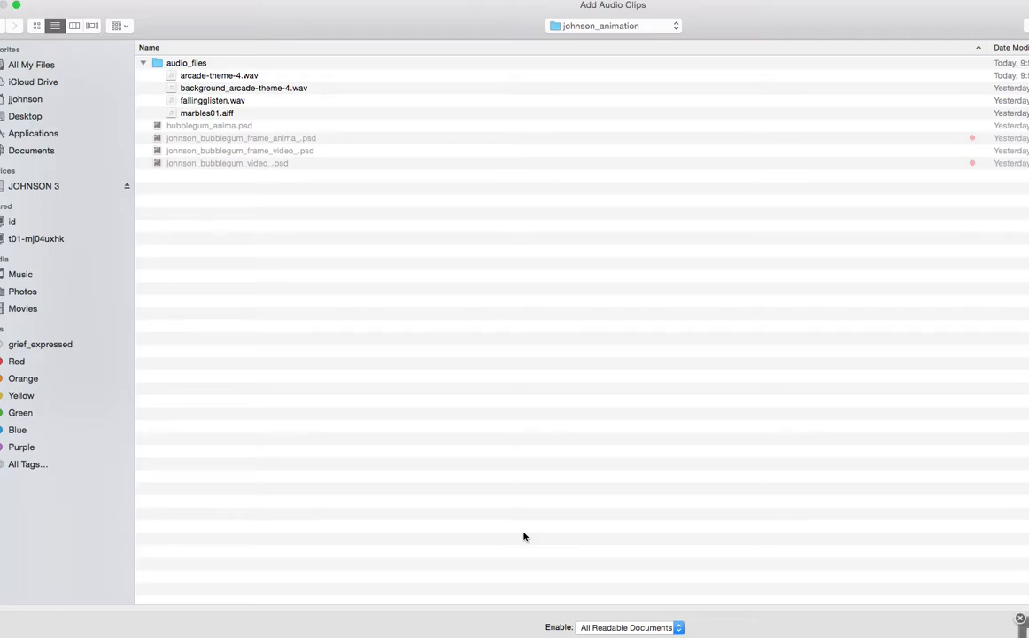
pyautogui.click(187, 104)
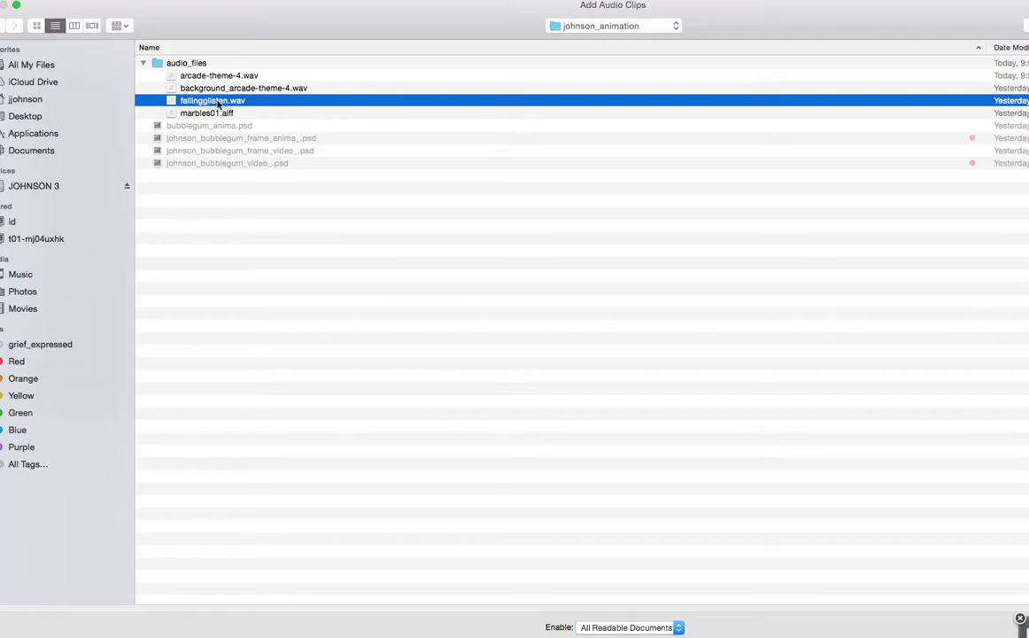
pyautogui.doubleClick(195, 103)
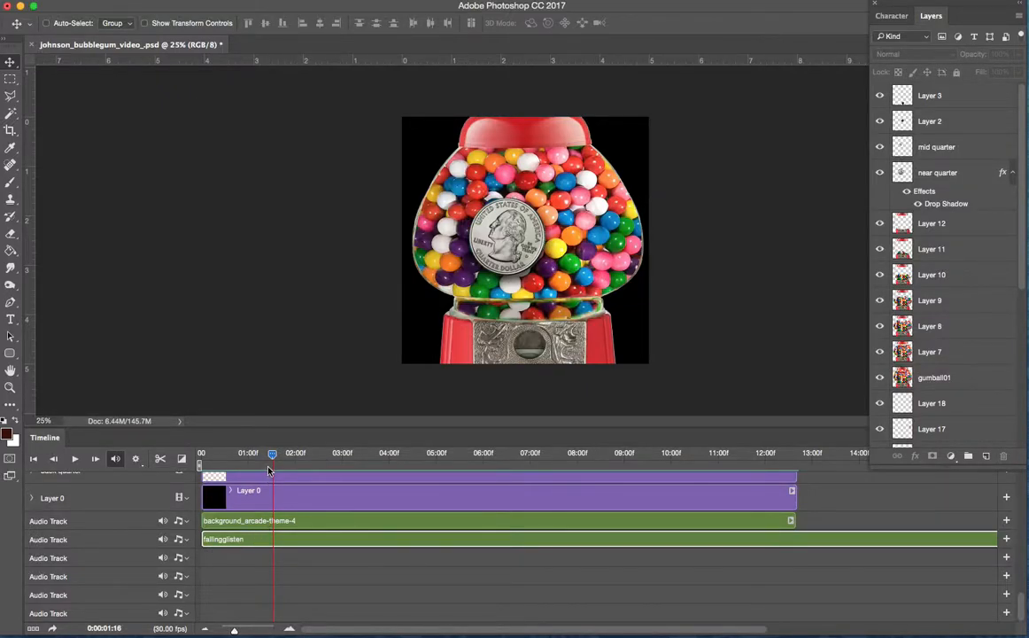
# - Play the first seconds of the animation from the start to hear both audio tracks together
pyautogui.moveTo(272, 454); pyautogui.dragTo(200, 457)
pyautogui.press('space')
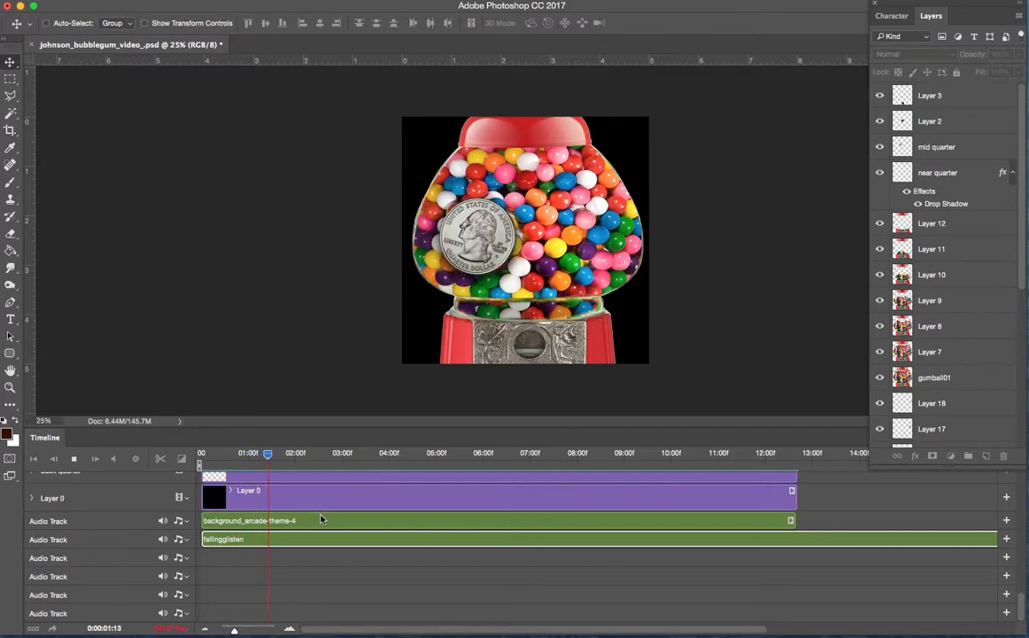
pyautogui.press('space')
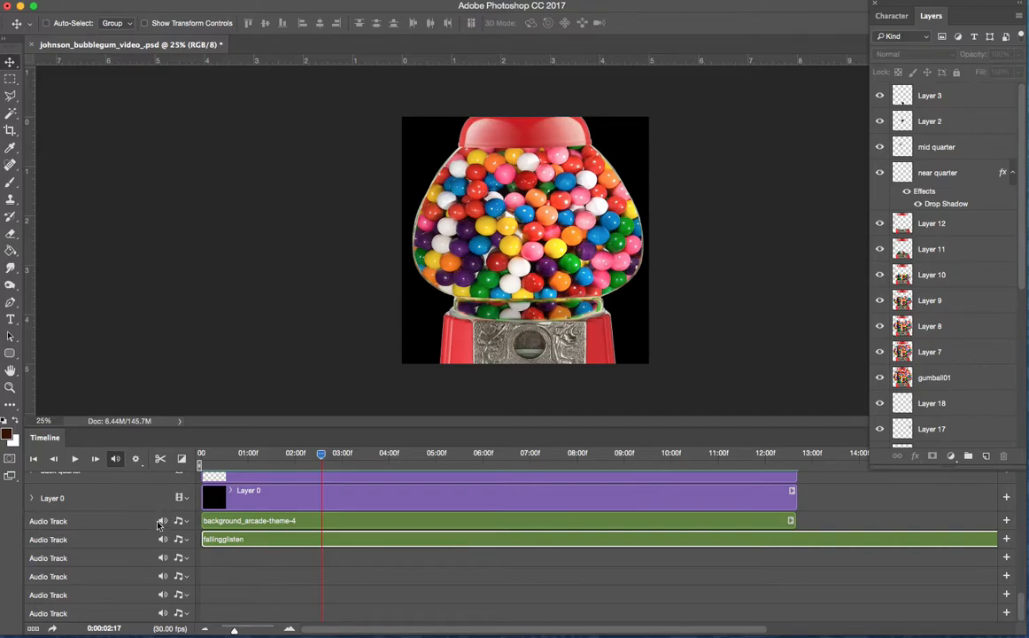
# - Mute the background music track and continue playback to hear the fallingglisten clip alone
pyautogui.click(162, 522)
pyautogui.press('space')
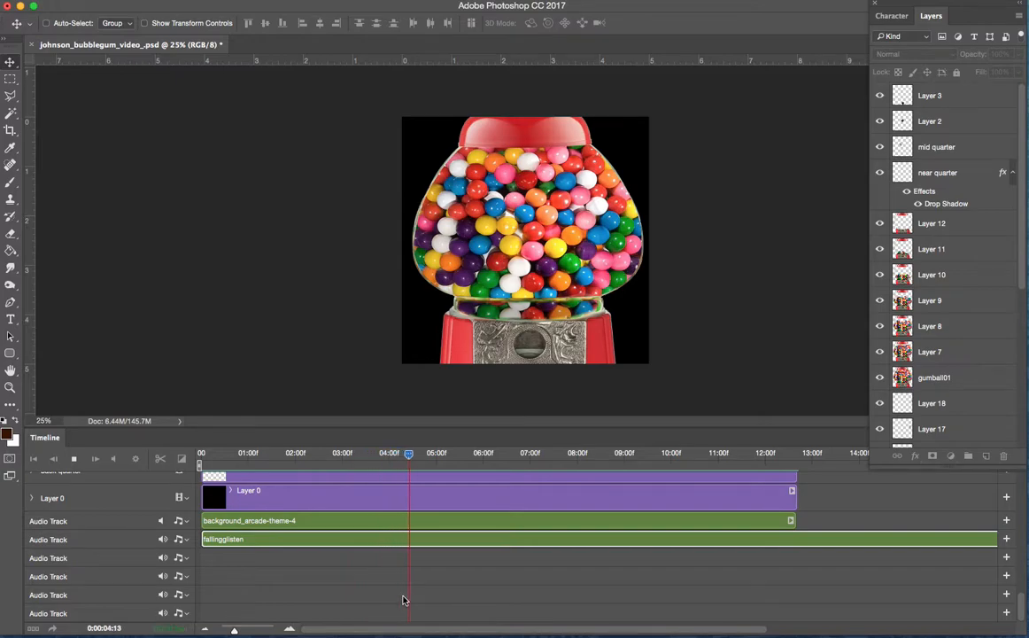
pyautogui.press('space')
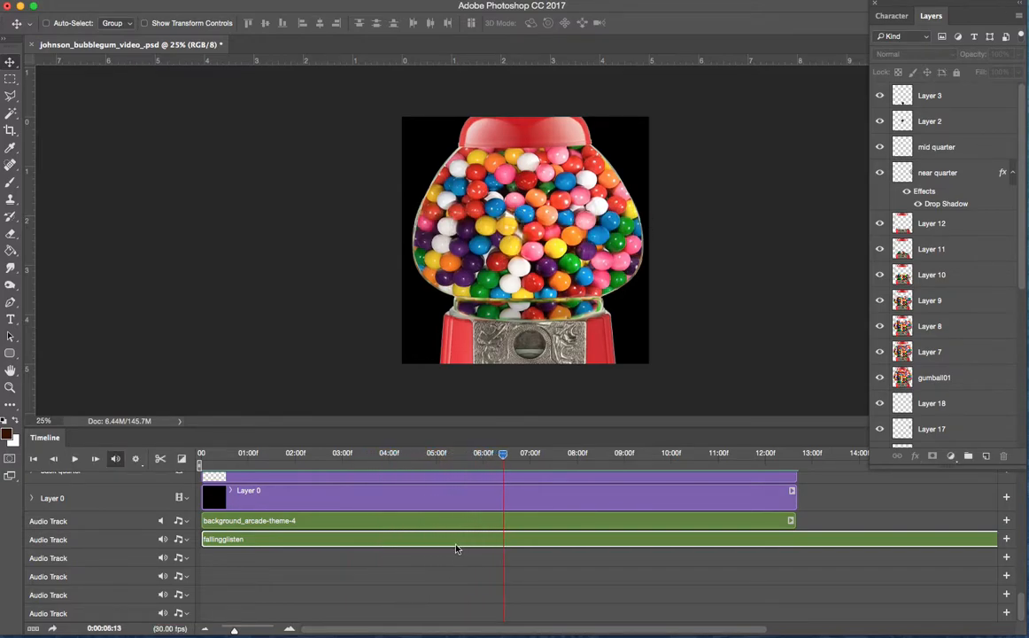
# - Split the fallingglisten clip at 0:00:04:01 and delete the portion before the split
pyautogui.moveTo(502, 462); pyautogui.dragTo(390, 454)
pyautogui.press('space')
pyautogui.press('space')
pyautogui.press('space')
pyautogui.press('space')
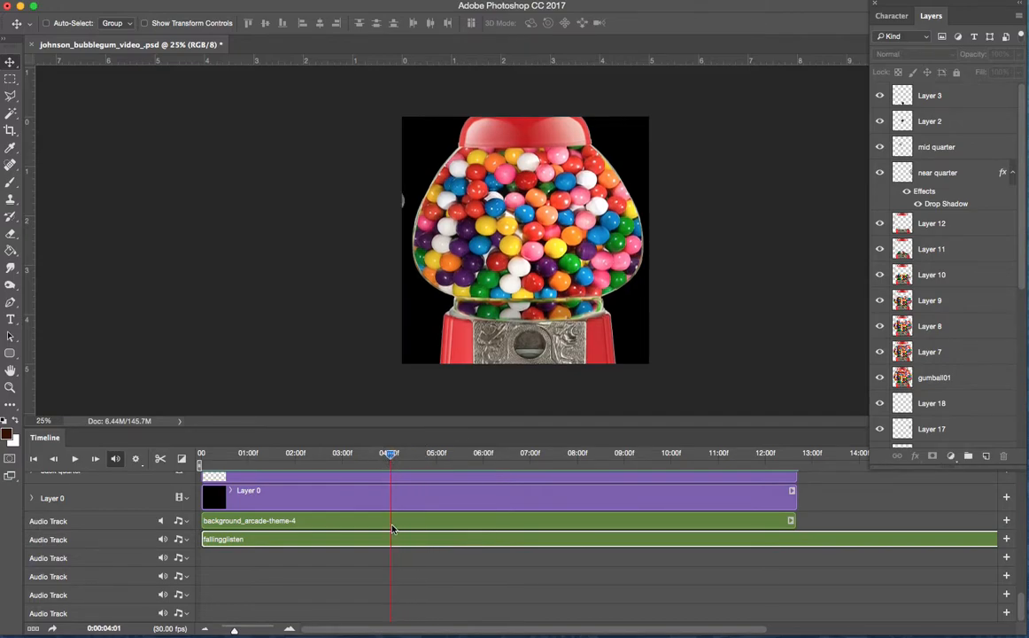
pyautogui.rightClick(390, 455)
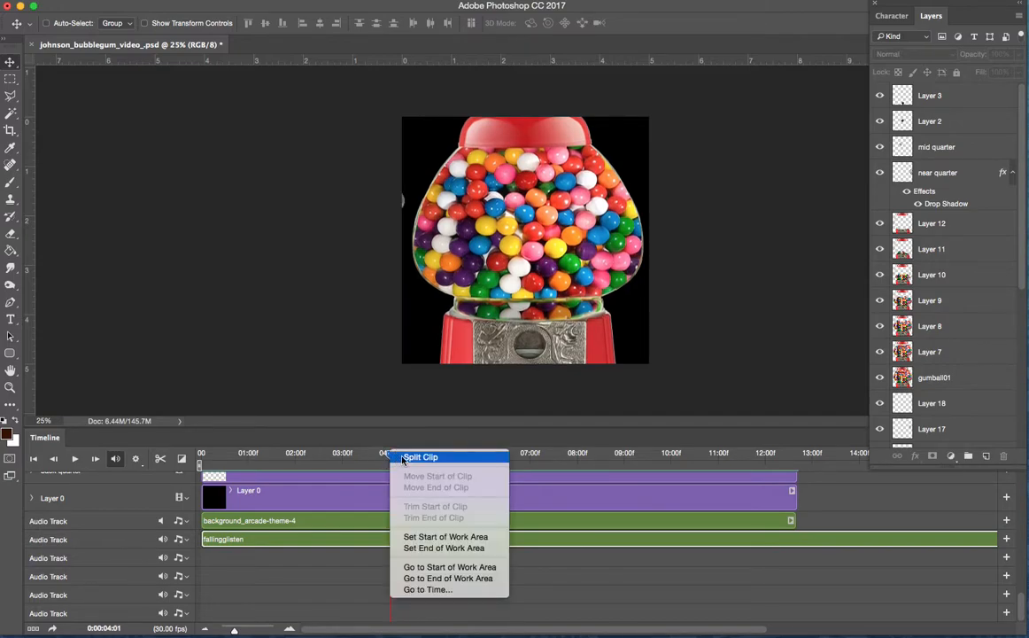
pyautogui.click(418, 458)
pyautogui.click(329, 539)
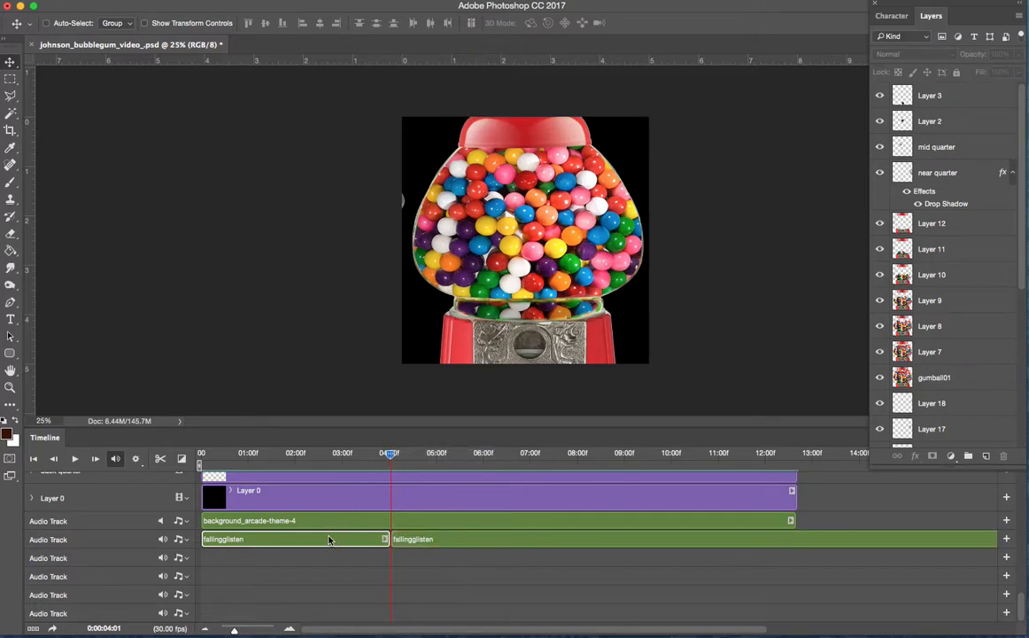
pyautogui.press('Delete')
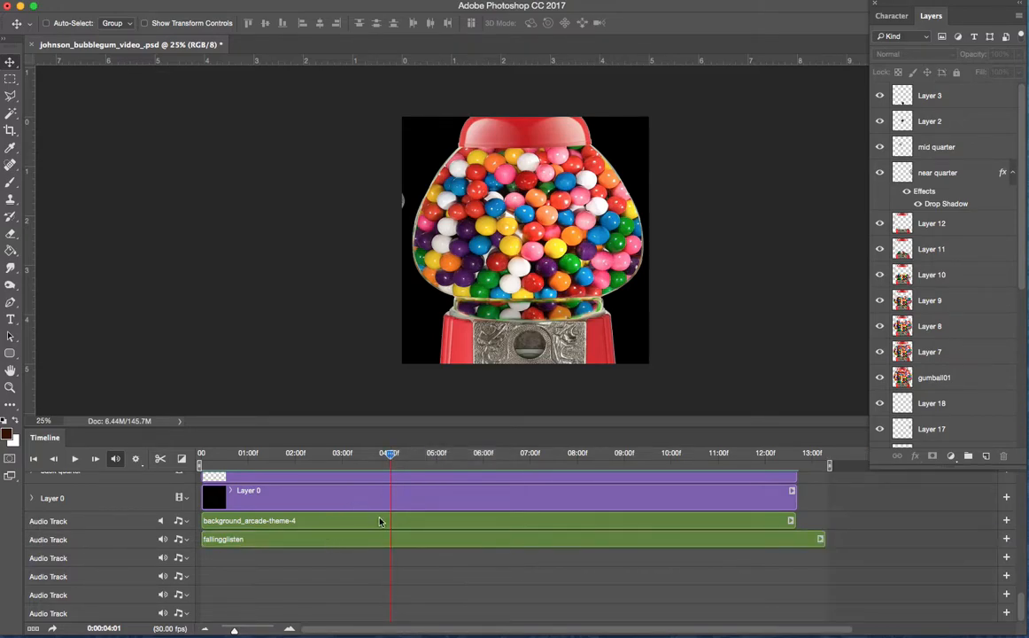
# - Move the remaining fallingglisten clip to start at about 04:00 and play back from shortly before it
pyautogui.moveTo(285, 541); pyautogui.dragTo(464, 546)
pyautogui.moveTo(390, 457); pyautogui.dragTo(357, 458)
pyautogui.press('space')
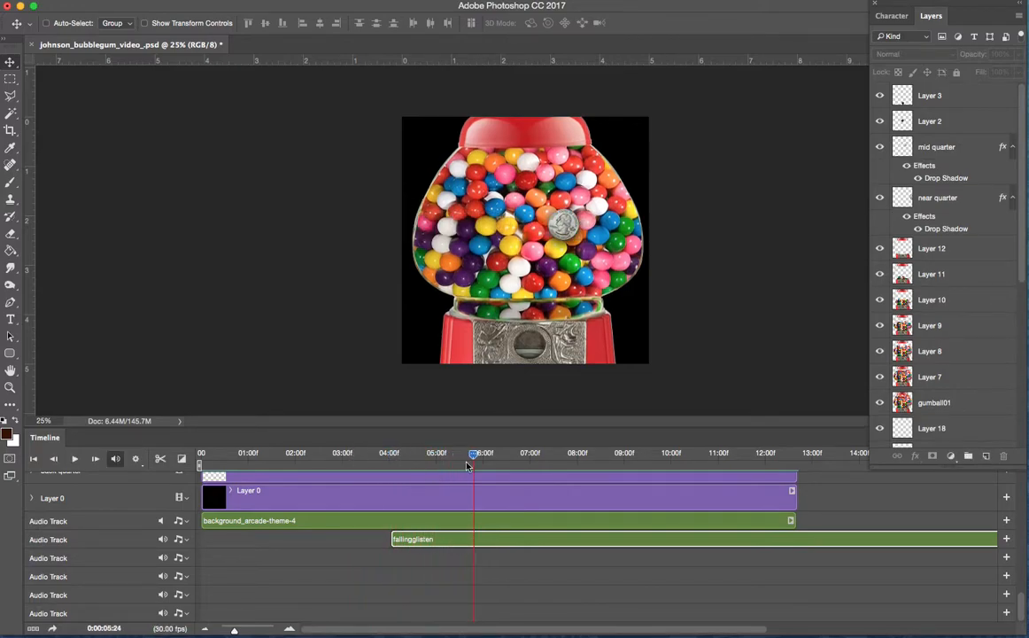
# - Move the fallingglisten clip to start at about 06:12 and play back the coin's fall to check its timing
pyautogui.moveTo(474, 456); pyautogui.dragTo(501, 465)
pyautogui.moveTo(409, 537); pyautogui.dragTo(521, 543)
pyautogui.moveTo(503, 462); pyautogui.dragTo(487, 463)
pyautogui.press('space')
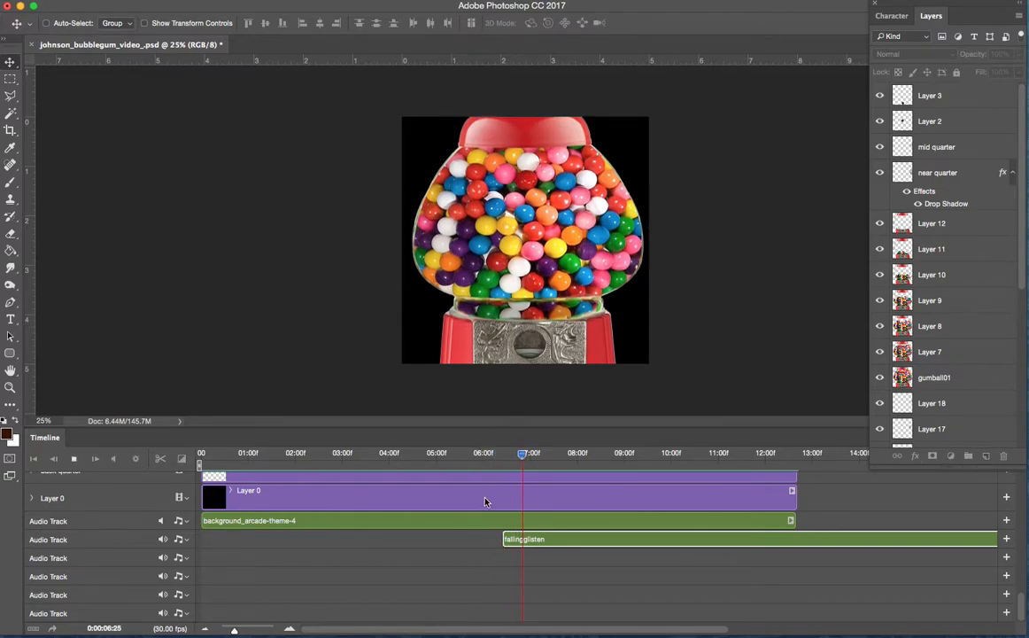
pyautogui.press('space')
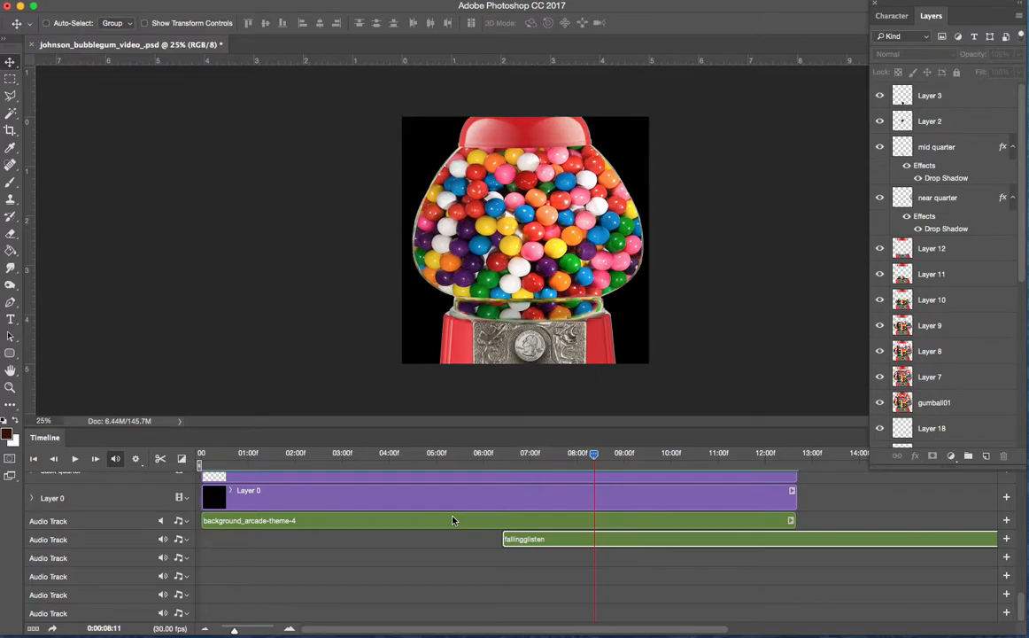
# - Split the fallingglisten clip at 0:00:08:09 and delete the portion after the split
pyautogui.moveTo(591, 455); pyautogui.dragTo(592, 456)
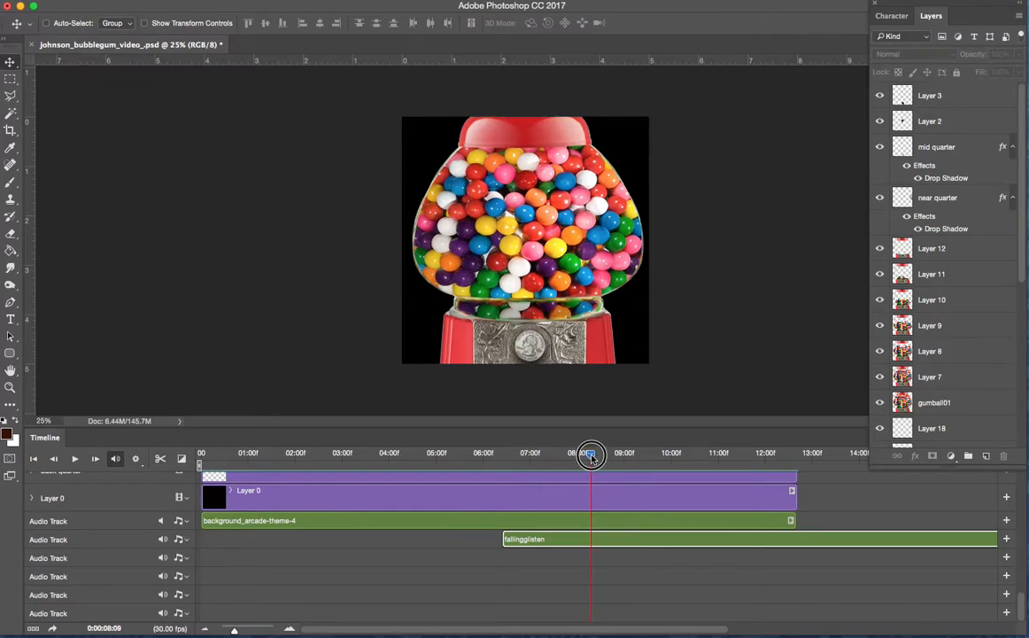
pyautogui.rightClick(609, 540)
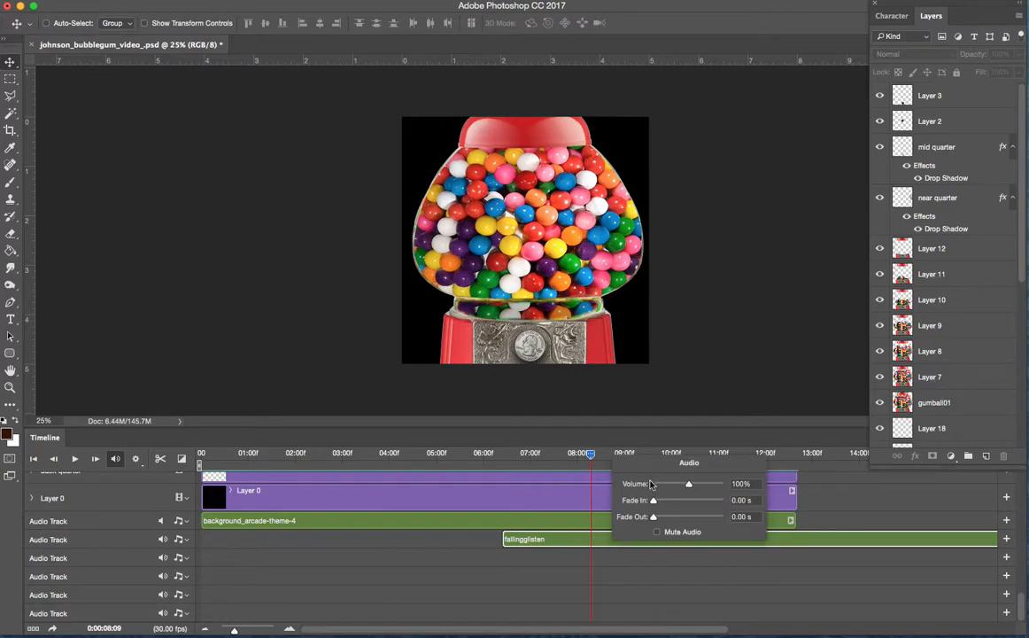
pyautogui.click(588, 453)
pyautogui.rightClick(592, 454)
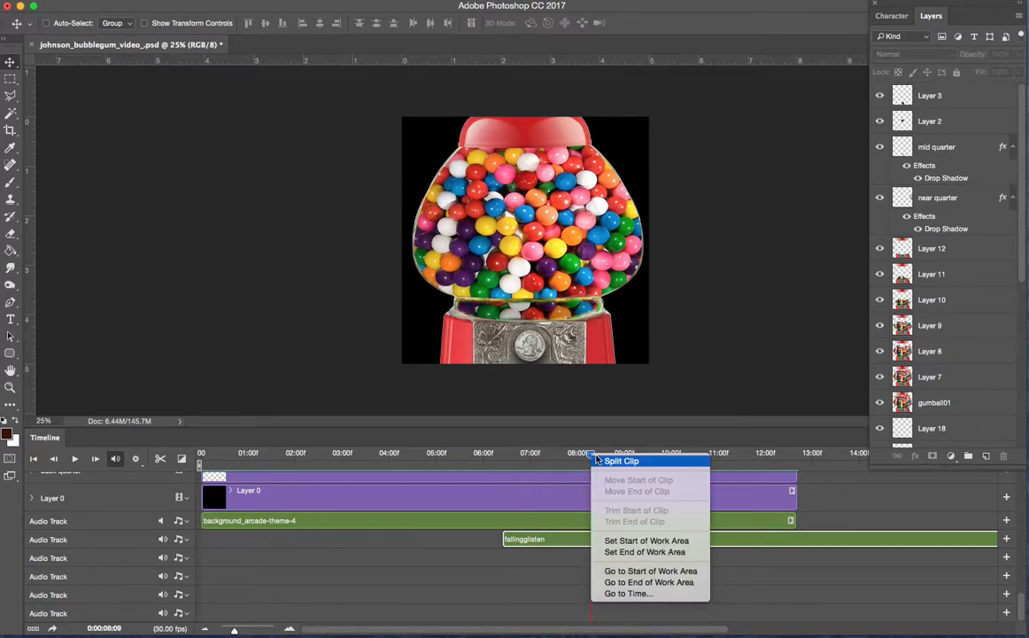
pyautogui.click(611, 460)
pyautogui.click(643, 541)
pyautogui.press('Delete')
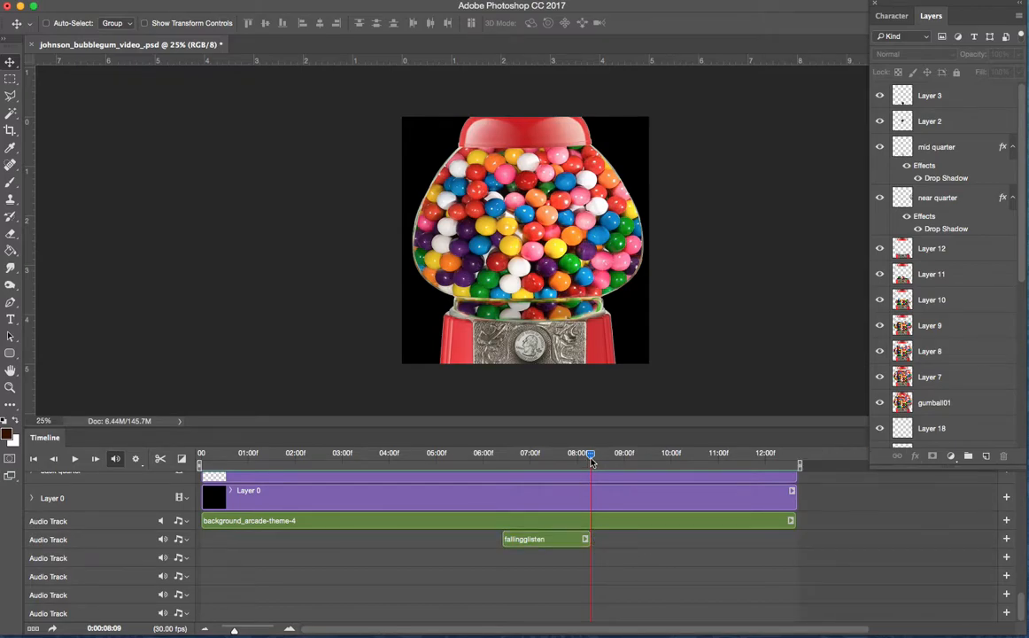
# - Play the animation from 05:00 through the end of the trimmed fallingglisten clip
pyautogui.moveTo(591, 457); pyautogui.dragTo(435, 457)
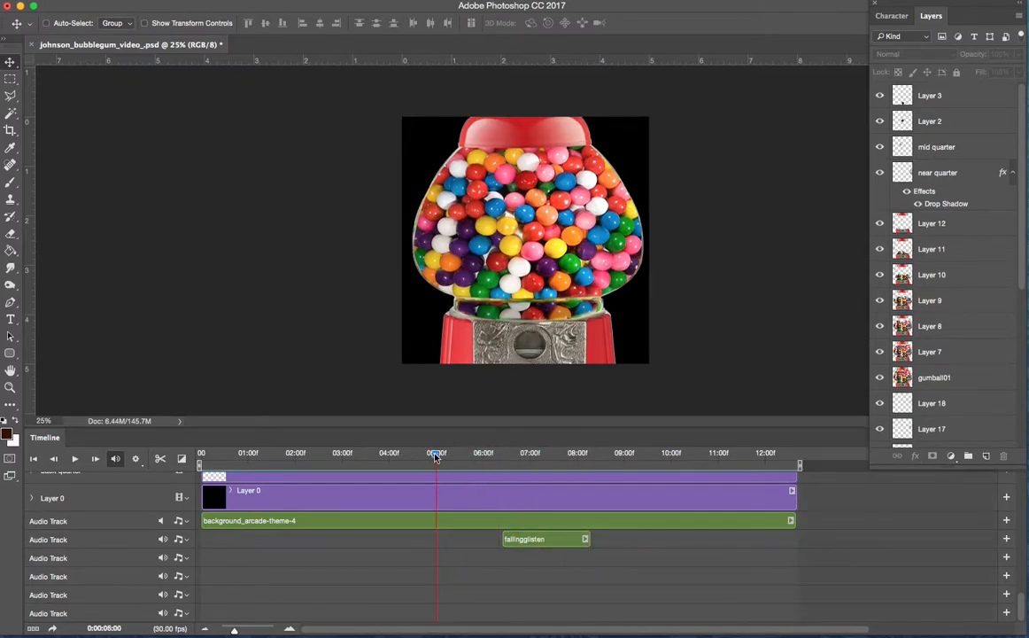
pyautogui.press('space')
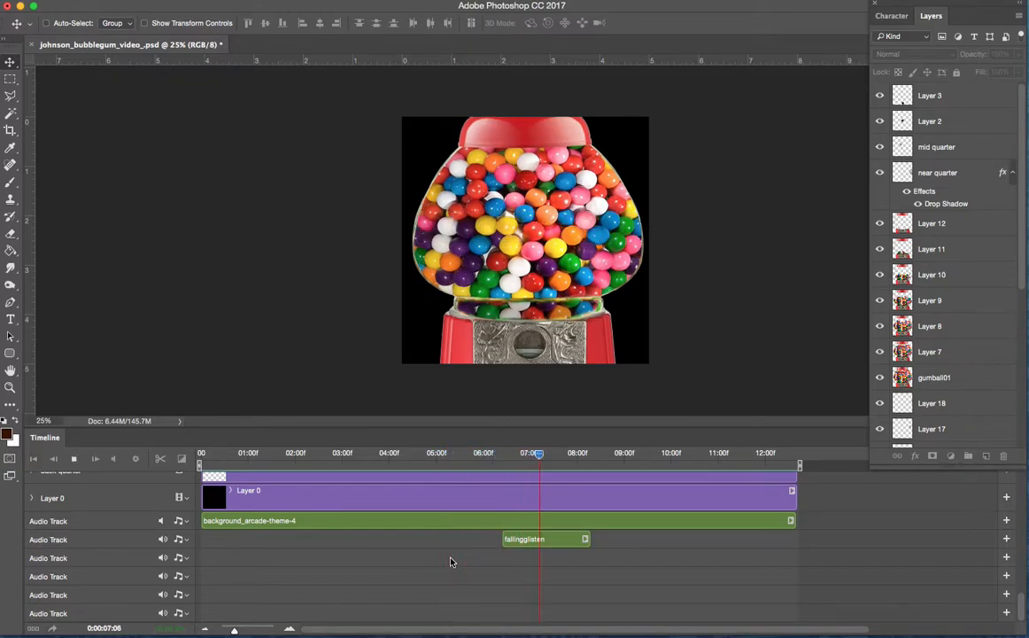
pyautogui.press('space')
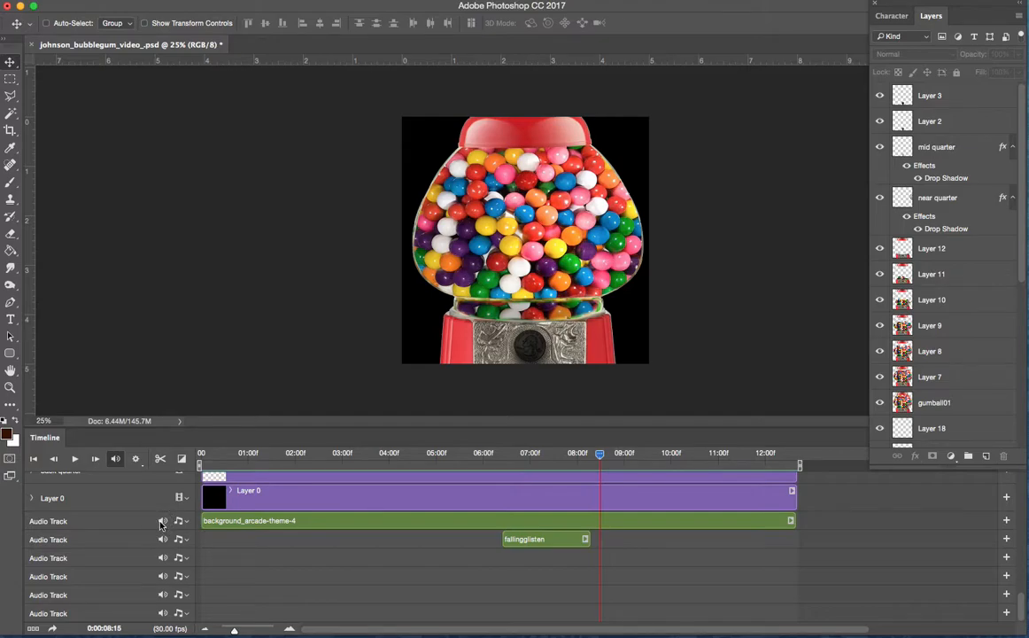
# - Replay the coin's fall from about 05:05 with the background music track unmuted to hear both sounds together
pyautogui.moveTo(601, 455); pyautogui.dragTo(444, 457)
pyautogui.press('space')
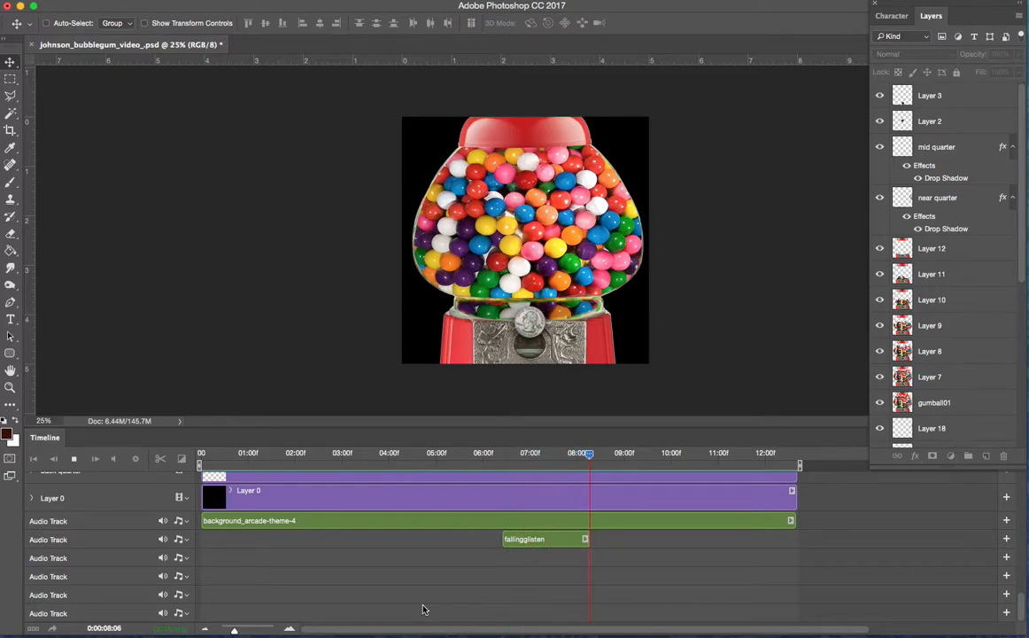
pyautogui.press('space')
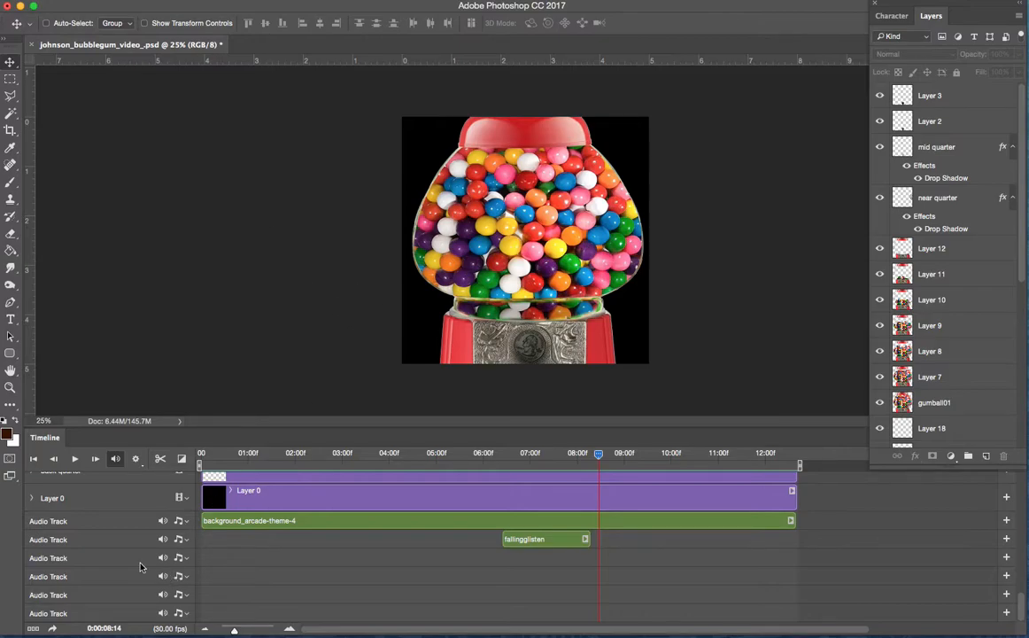
# - Add marbles01.aiff from the audio_files folder to the third audio track
pyautogui.click(182, 559)
pyautogui.click(190, 567)
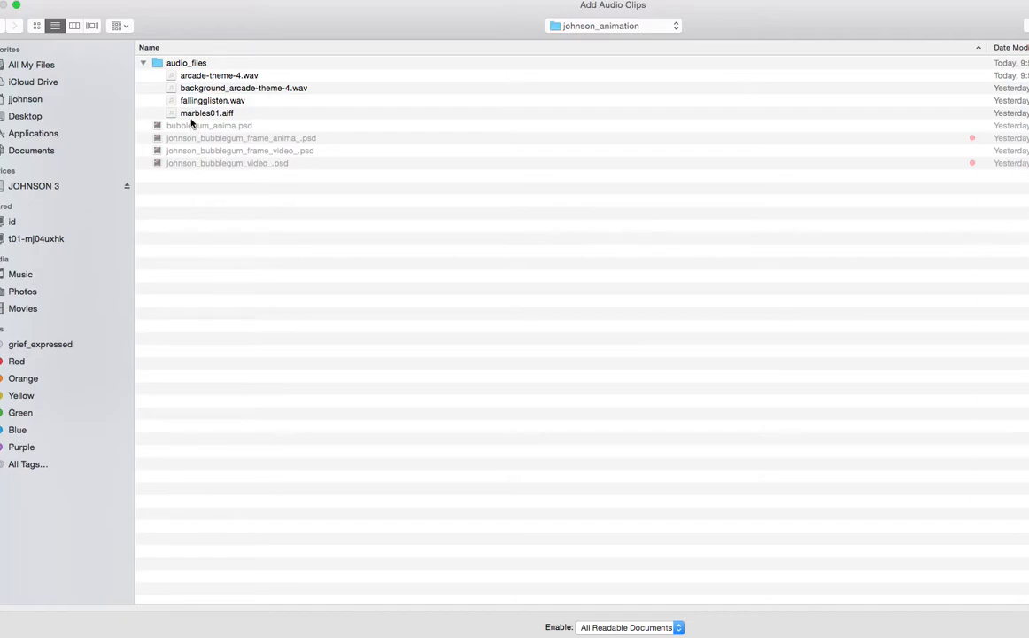
pyautogui.click(195, 114)
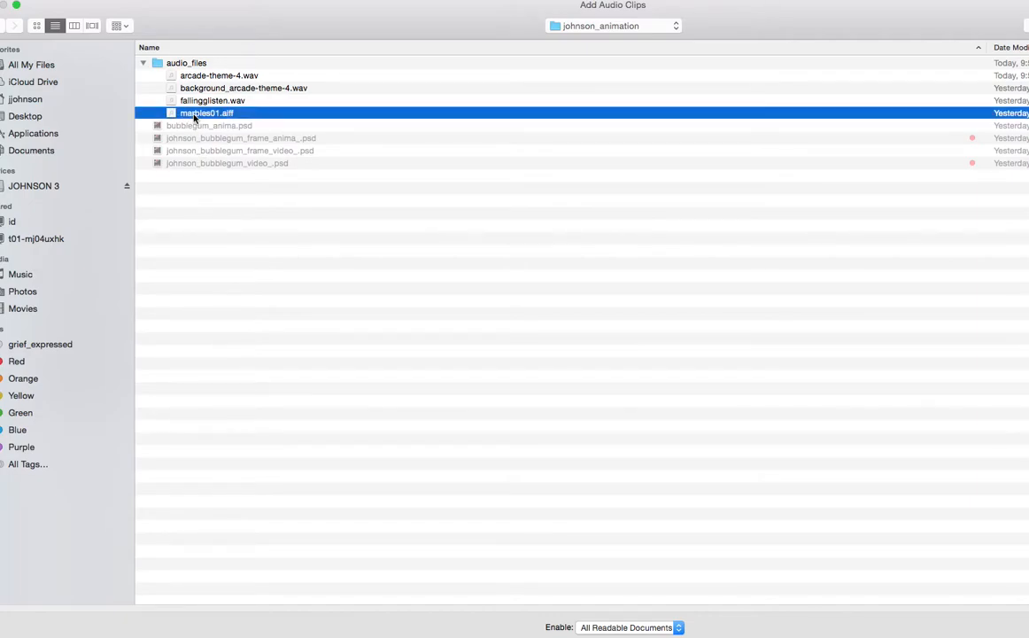
pyautogui.doubleClick(195, 113)
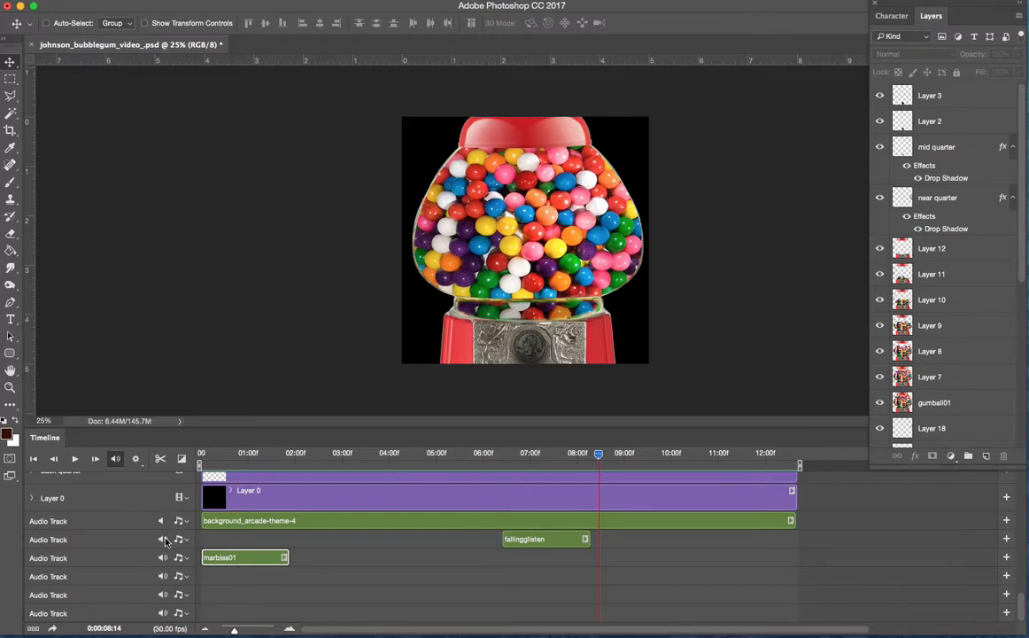
# - Play the first two seconds from the start with the other two audio clips muted to hear marbles01
pyautogui.moveTo(600, 455); pyautogui.dragTo(201, 455)
pyautogui.press('space')
pyautogui.press('space')
# - Move the marbles01 clip along its track to start at about 08:23
pyautogui.click(222, 561)
pyautogui.moveTo(221, 562); pyautogui.dragTo(449, 572)
pyautogui.moveTo(508, 567); pyautogui.dragTo(631, 557)
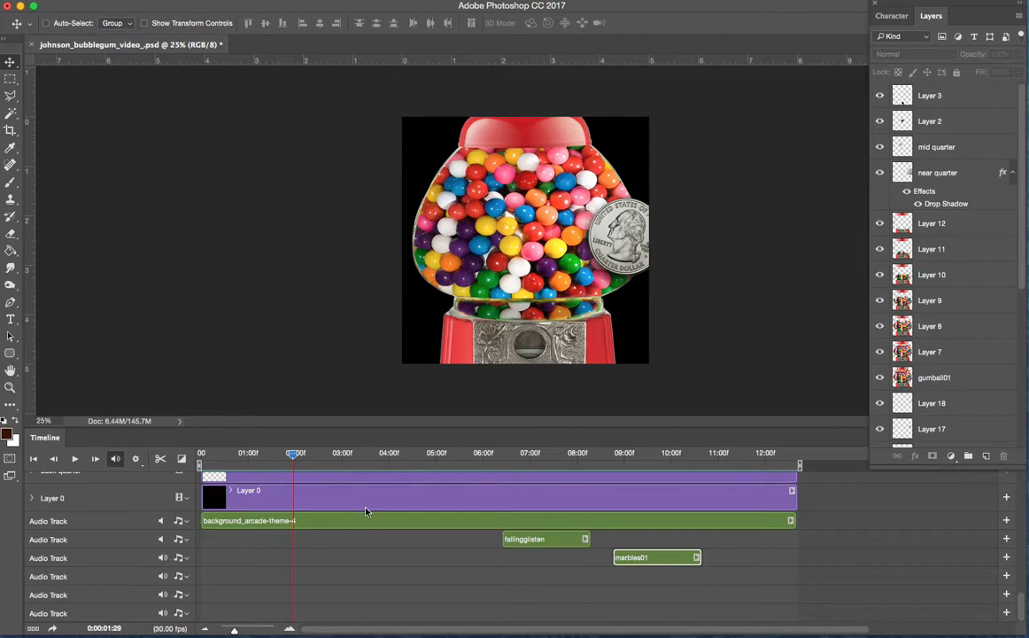
# - Raise the marbles01 clip's volume to the maximum
pyautogui.rightClick(645, 558)
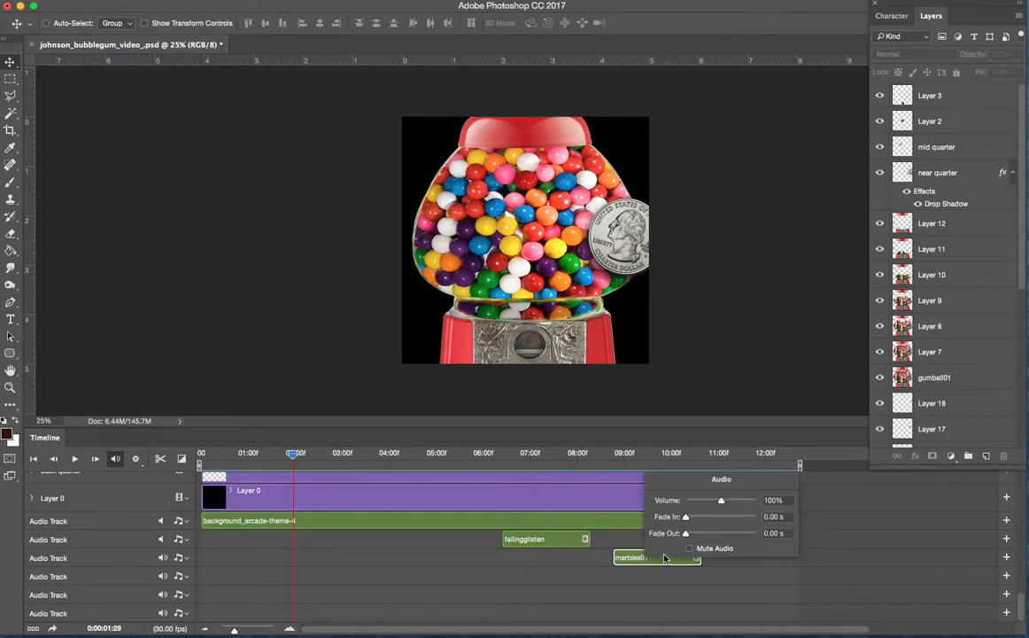
pyautogui.moveTo(720, 503); pyautogui.dragTo(758, 503)
pyautogui.click(635, 561)
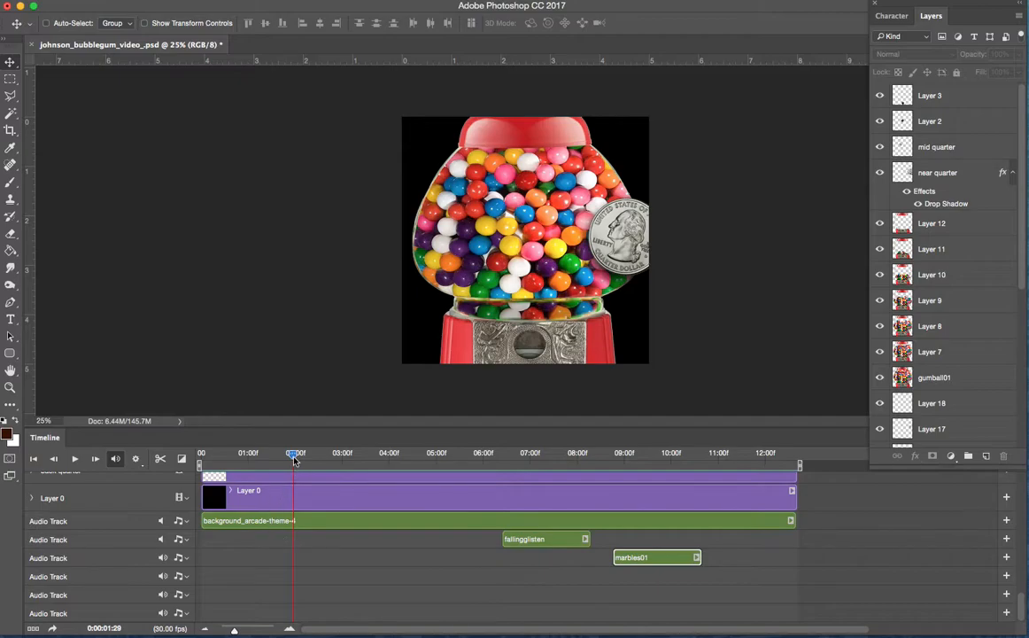
# - Play the animation from about 07:00 past the end of the marbles01 clip, and return the playhead to 06:11
pyautogui.moveTo(293, 456); pyautogui.dragTo(528, 491)
pyautogui.press('space')
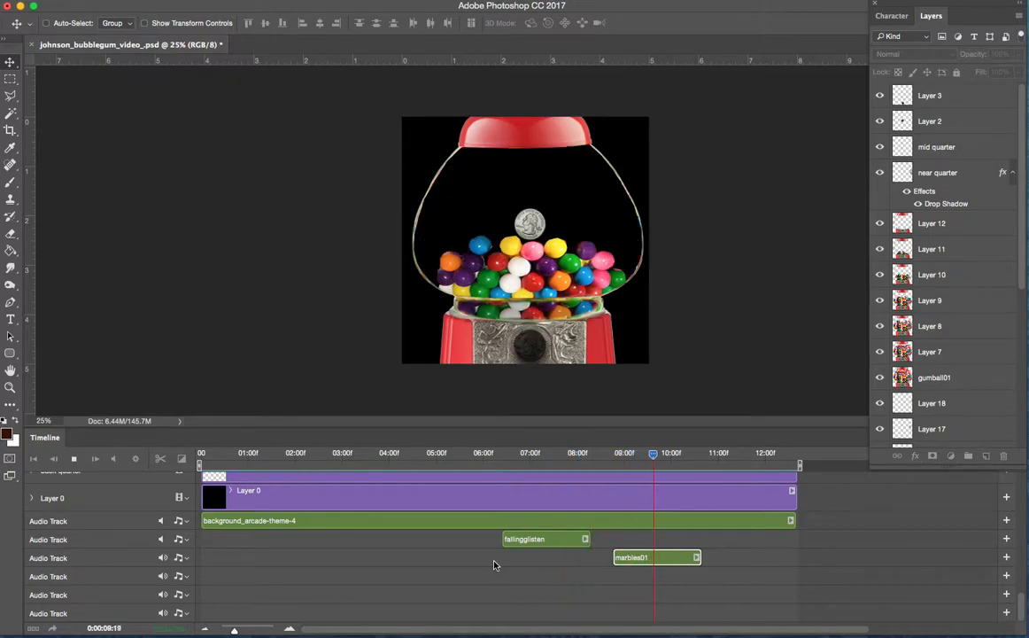
pyautogui.press('space')
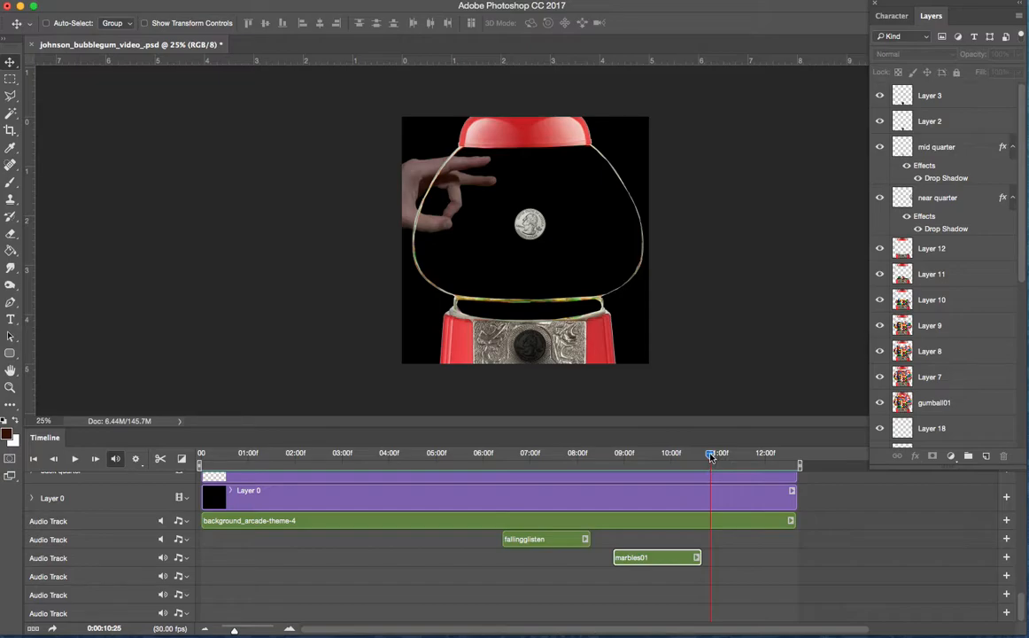
pyautogui.moveTo(710, 456); pyautogui.dragTo(499, 454)
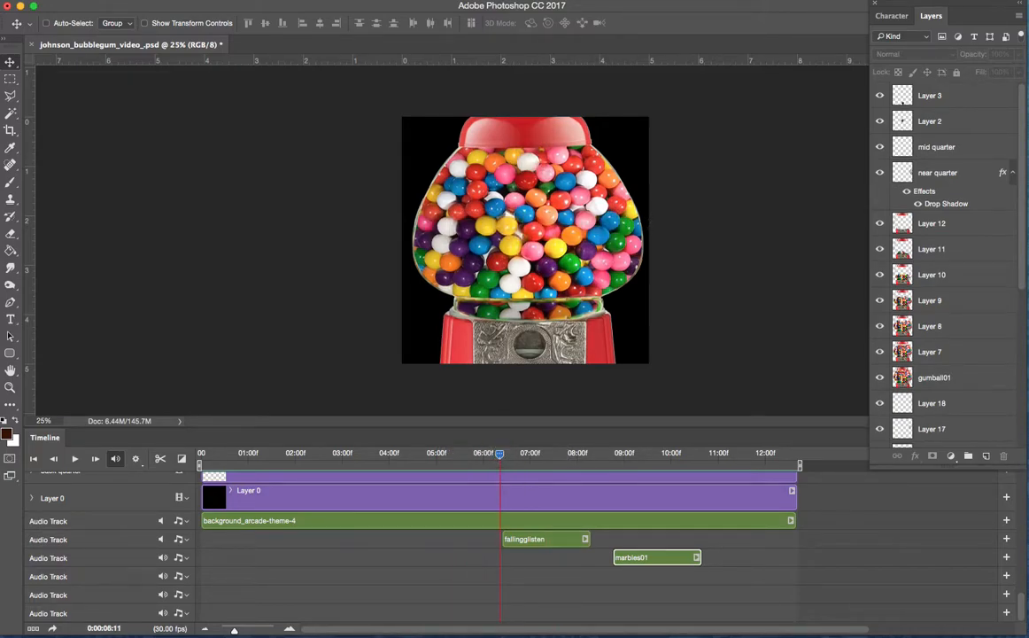